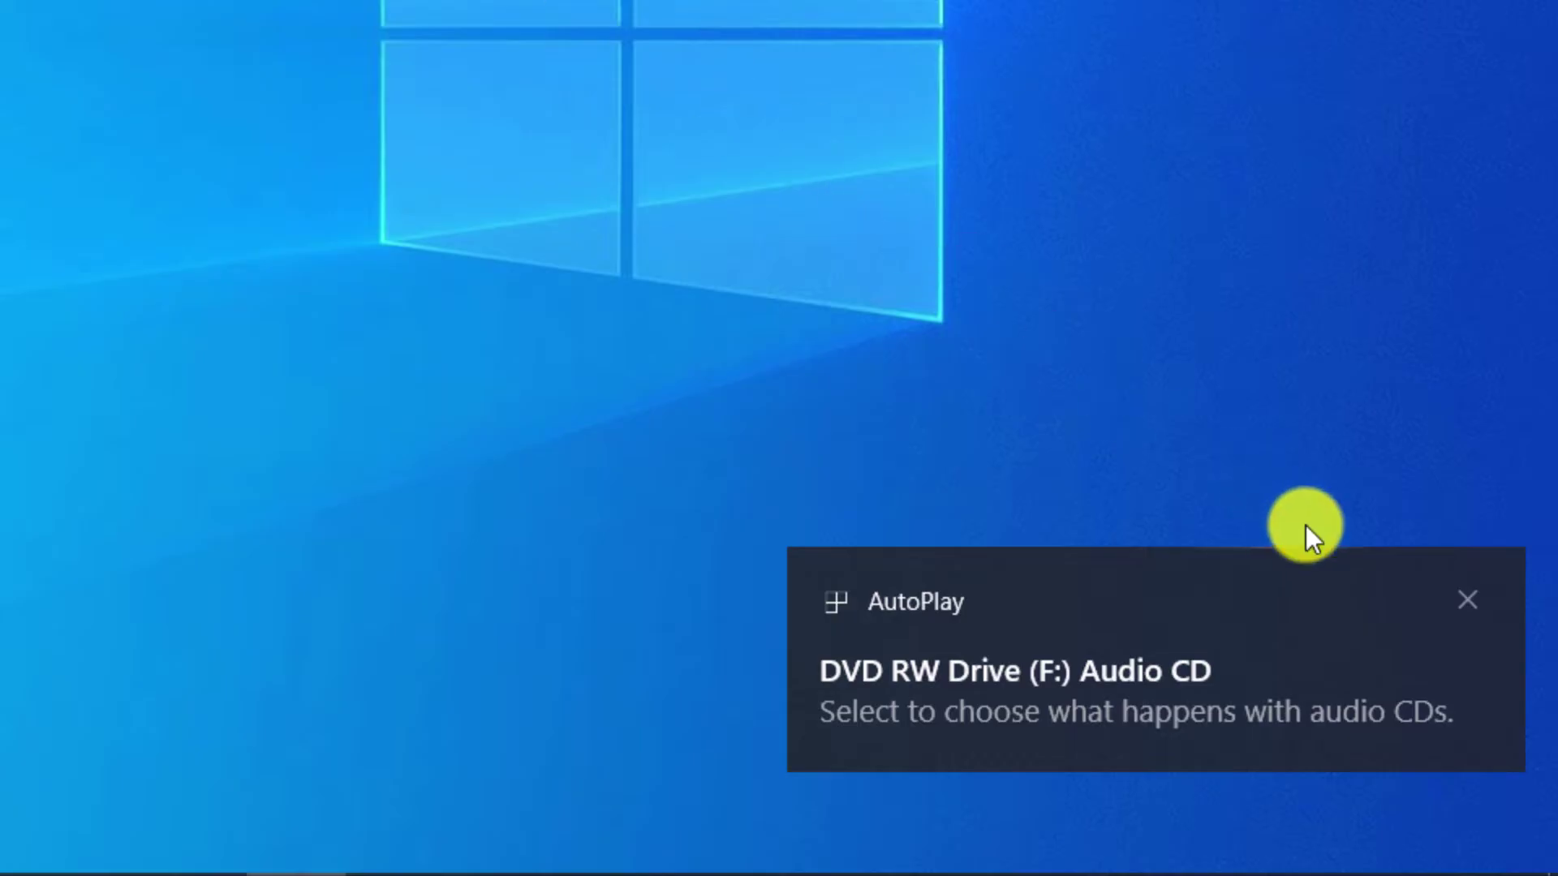
# Dismiss the AutoPlay notification and open the contents of DVD RW Drive (F:) Audio CD in File Explorer.
pyautogui.click(1468, 604)
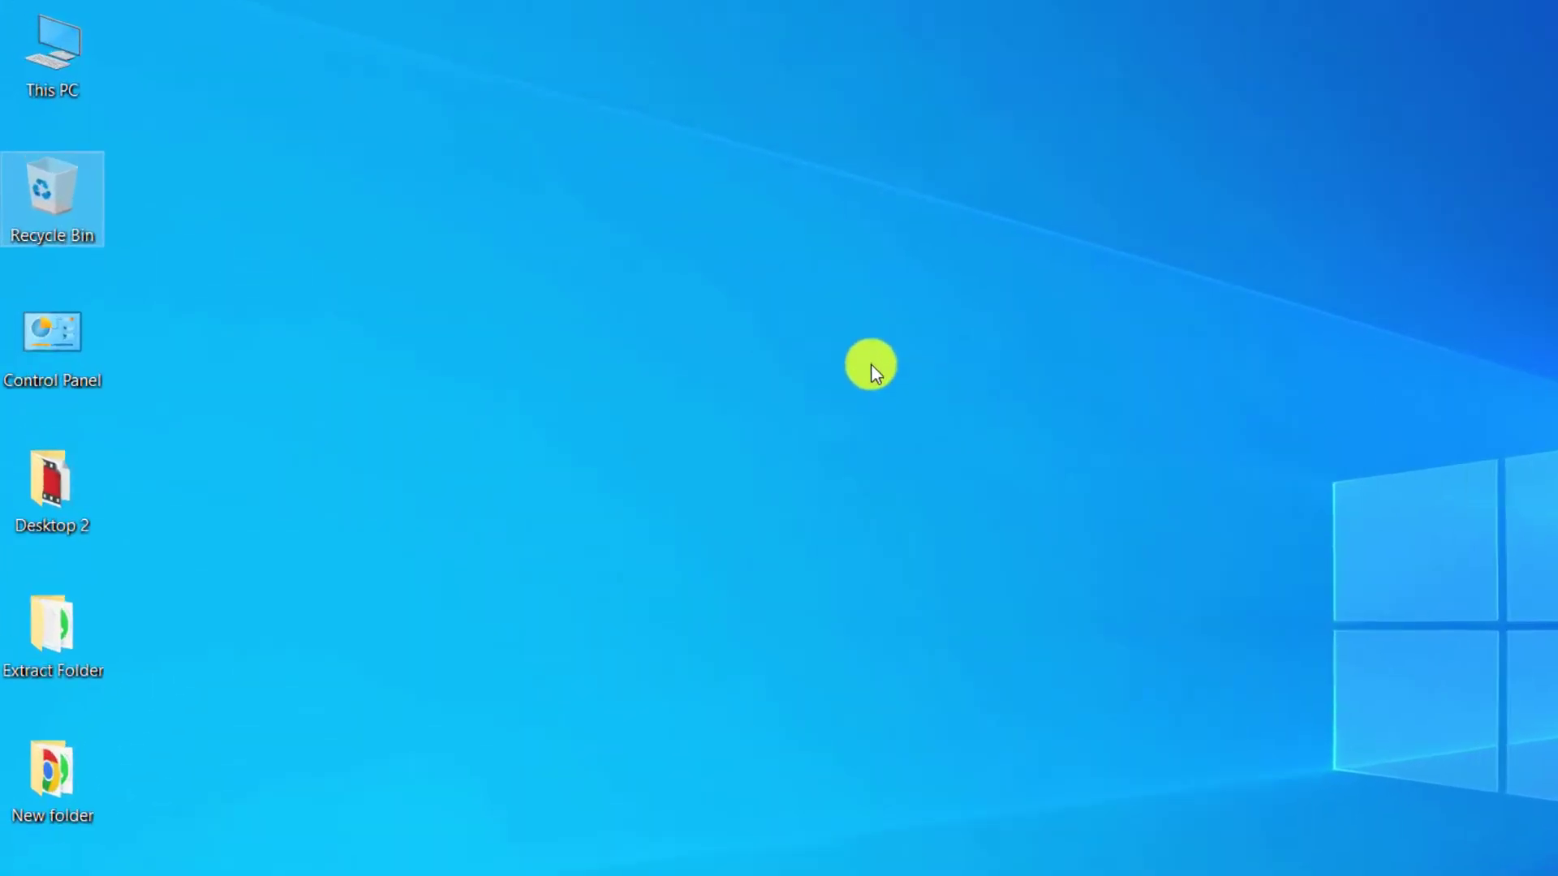
pyautogui.doubleClick(100, 101)
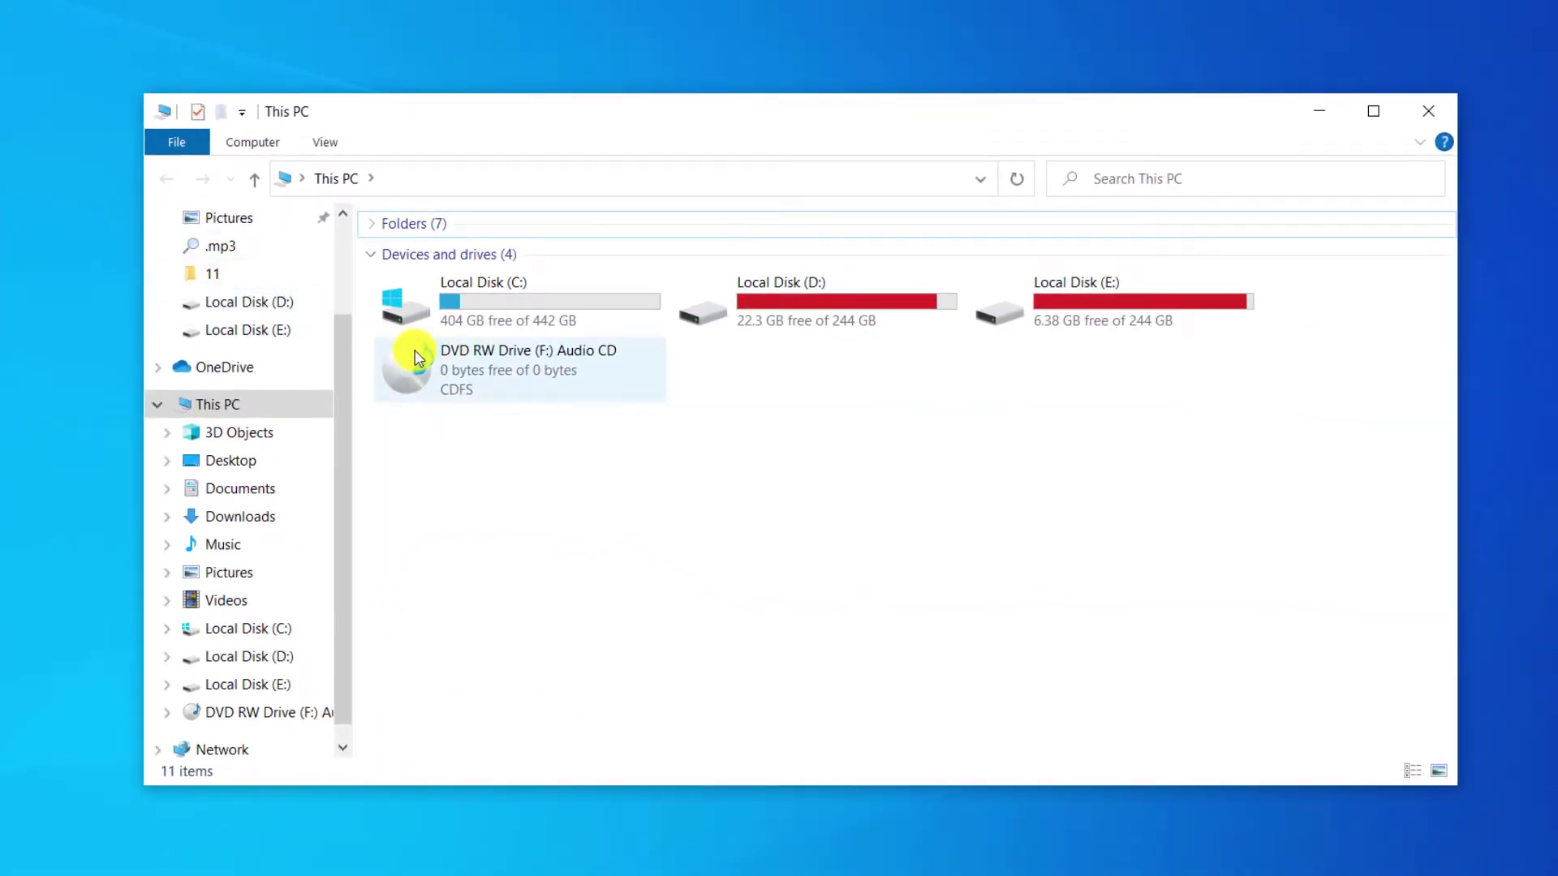
pyautogui.click(580, 404)
pyautogui.rightClick(498, 368)
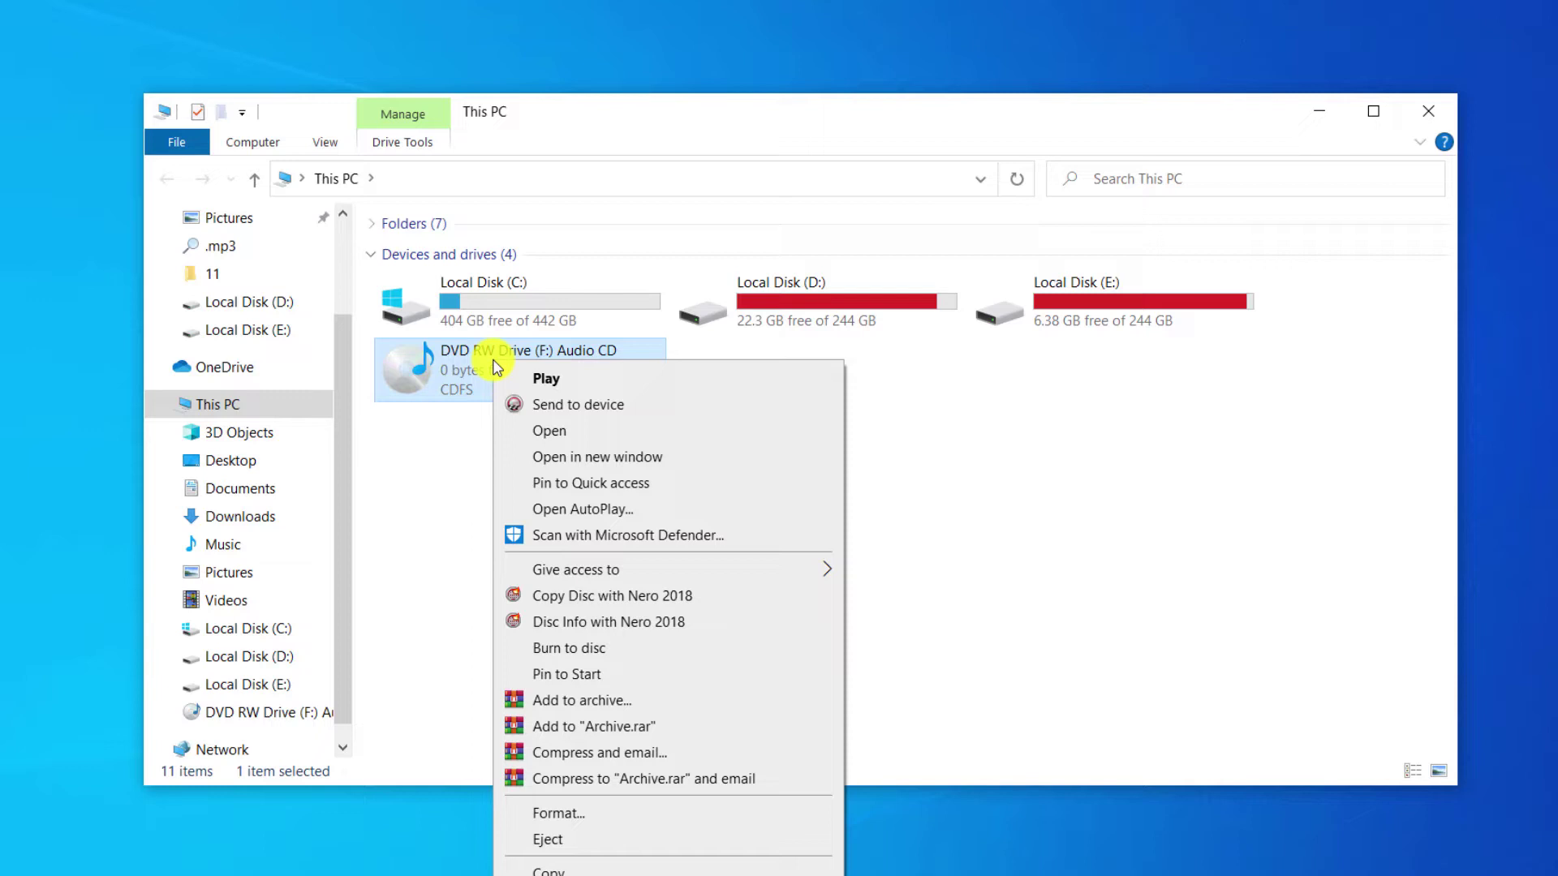
pyautogui.click(541, 431)
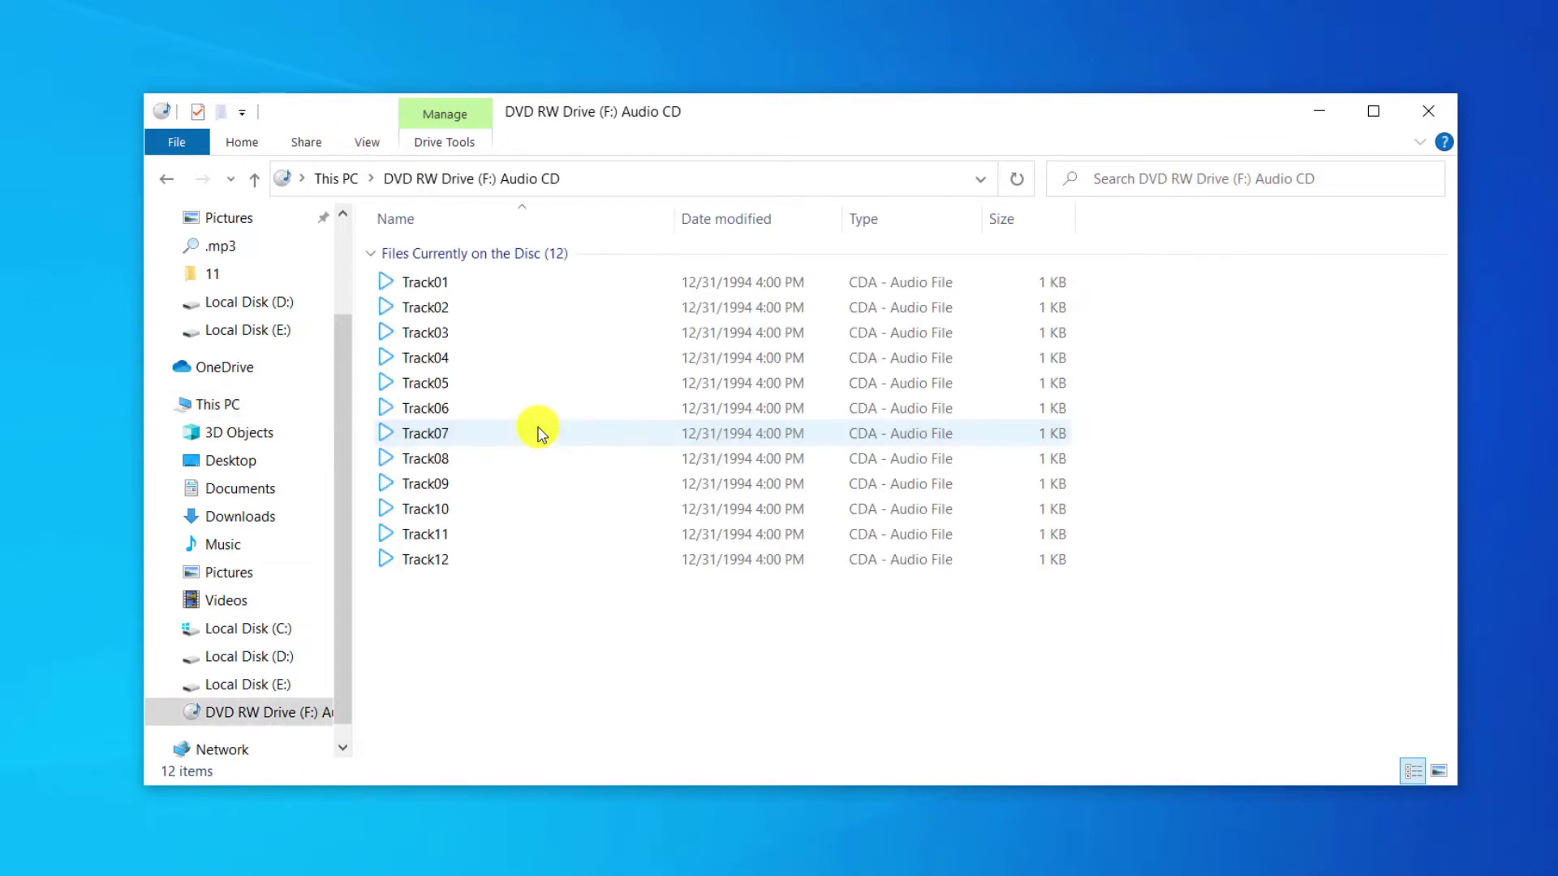
# Check the file properties of Track01 on the audio CD, and close the properties and the drive window.
pyautogui.rightClick(423, 283)
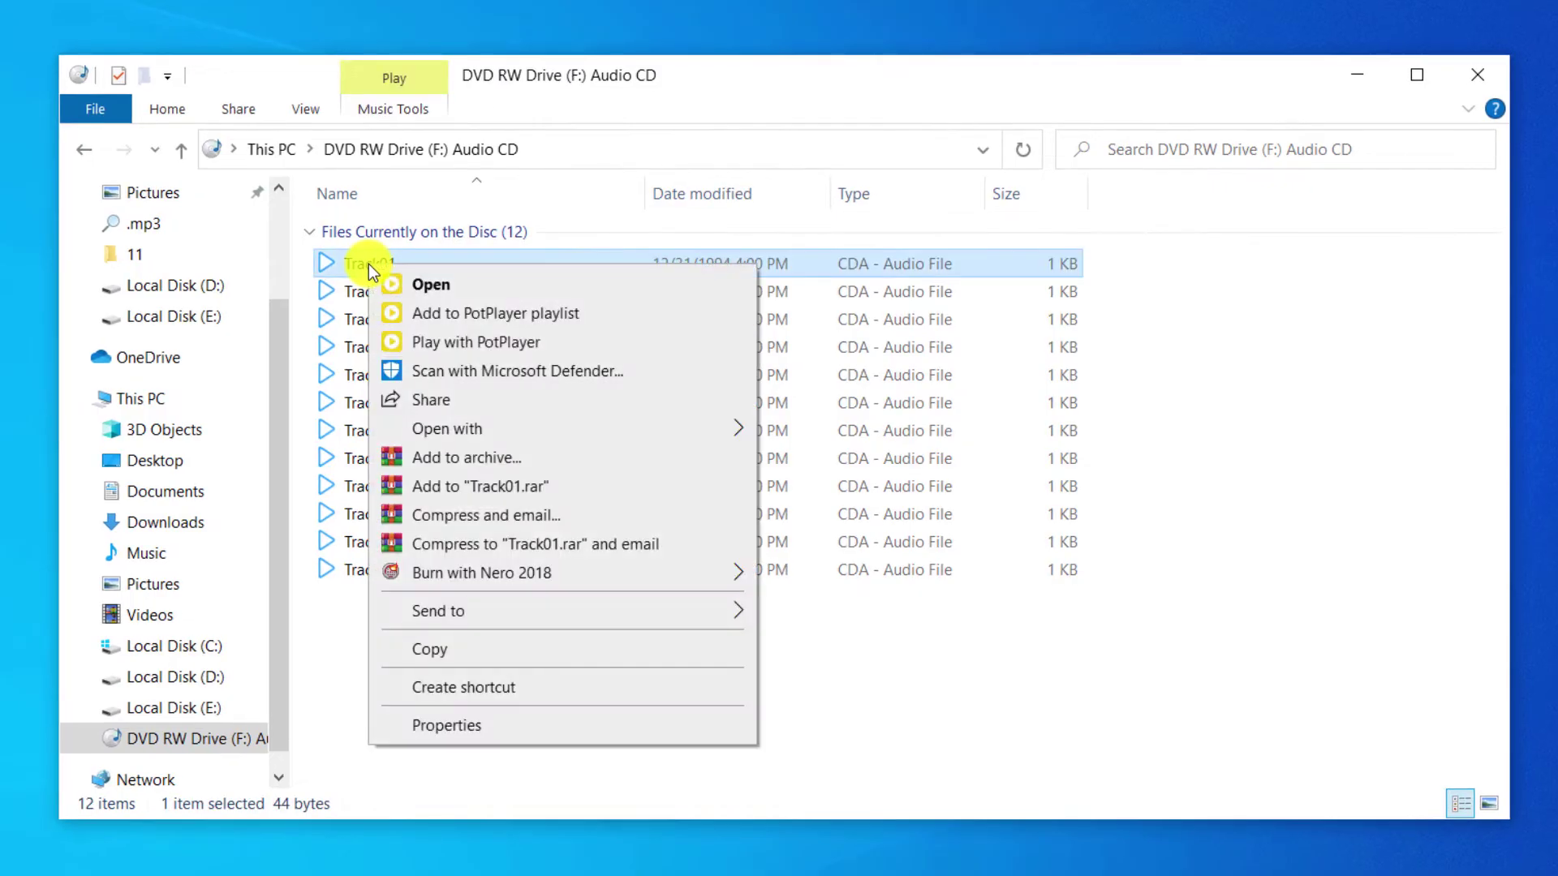
pyautogui.click(456, 725)
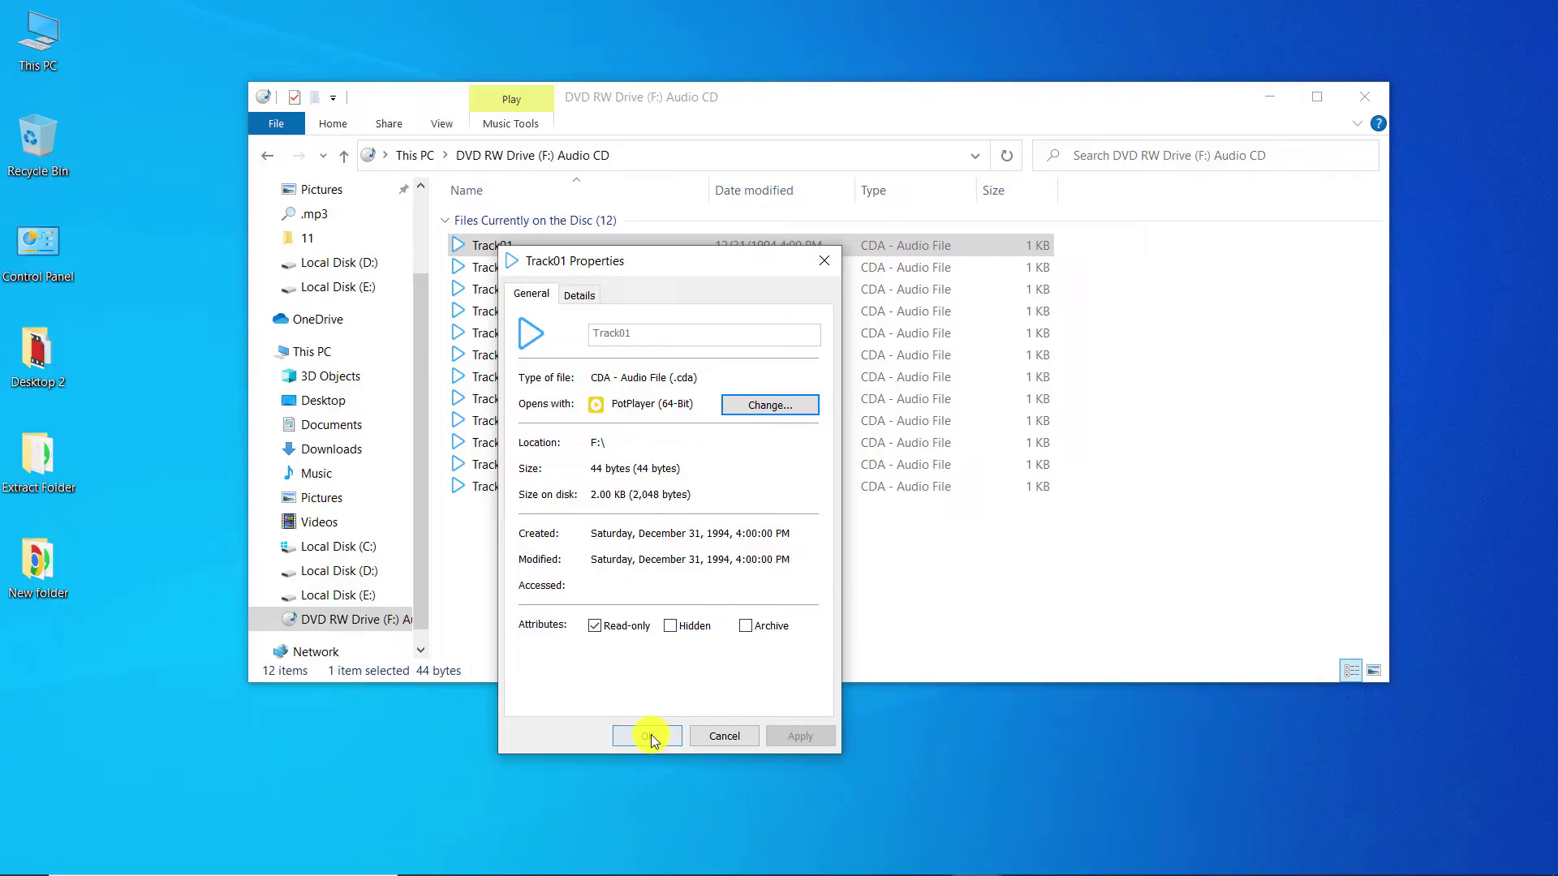
pyautogui.click(649, 735)
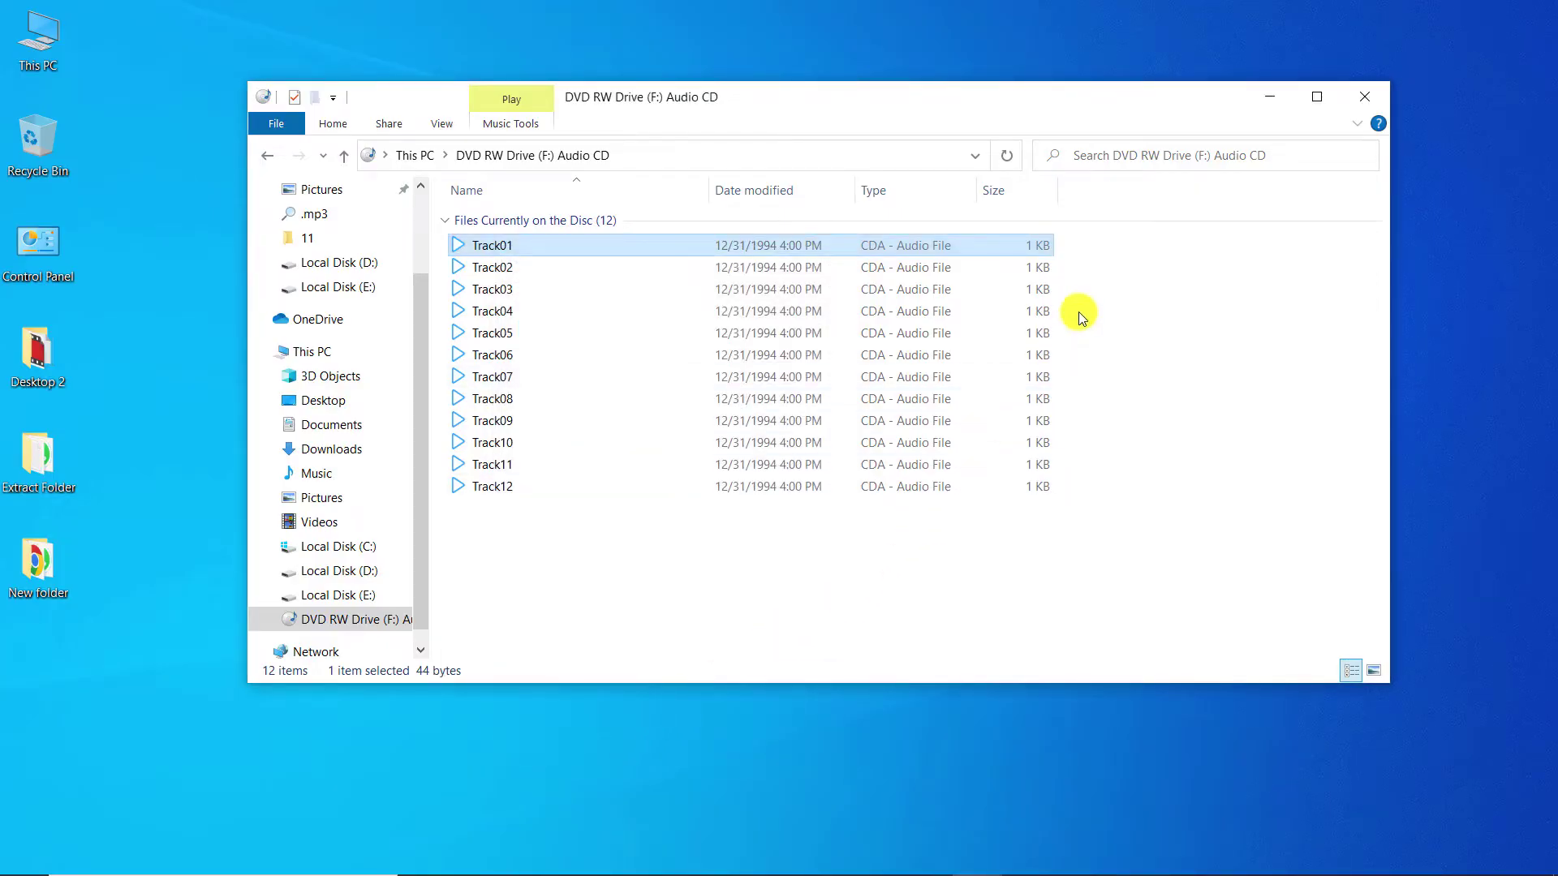
pyautogui.click(1363, 104)
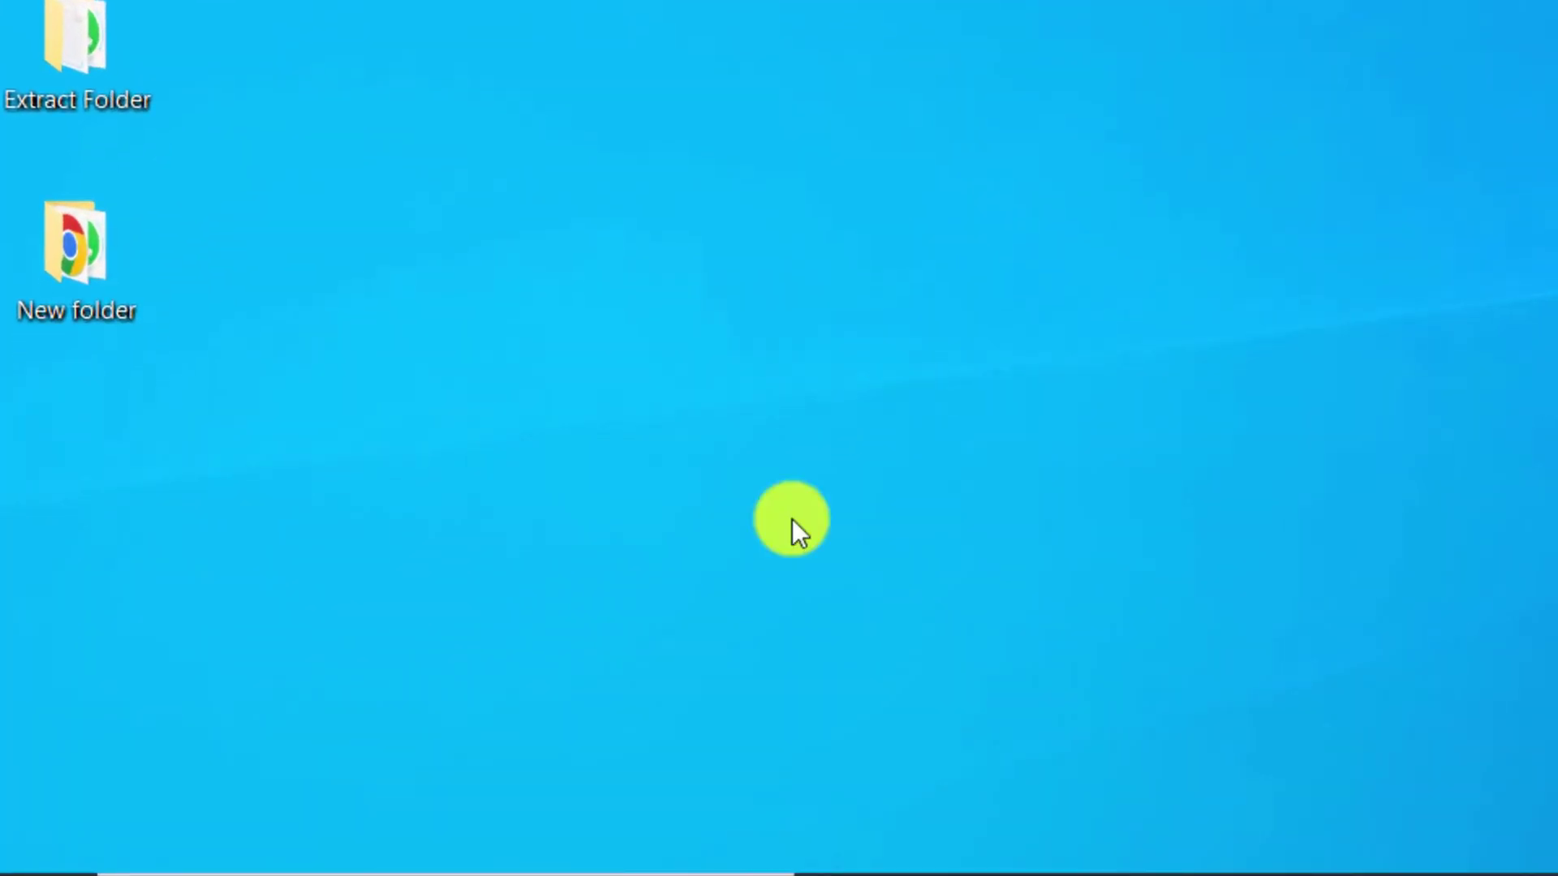
# Search Windows for "windows media player", open Windows Media Player and display the track list of the inserted audio CD.
pyautogui.click(459, 840)
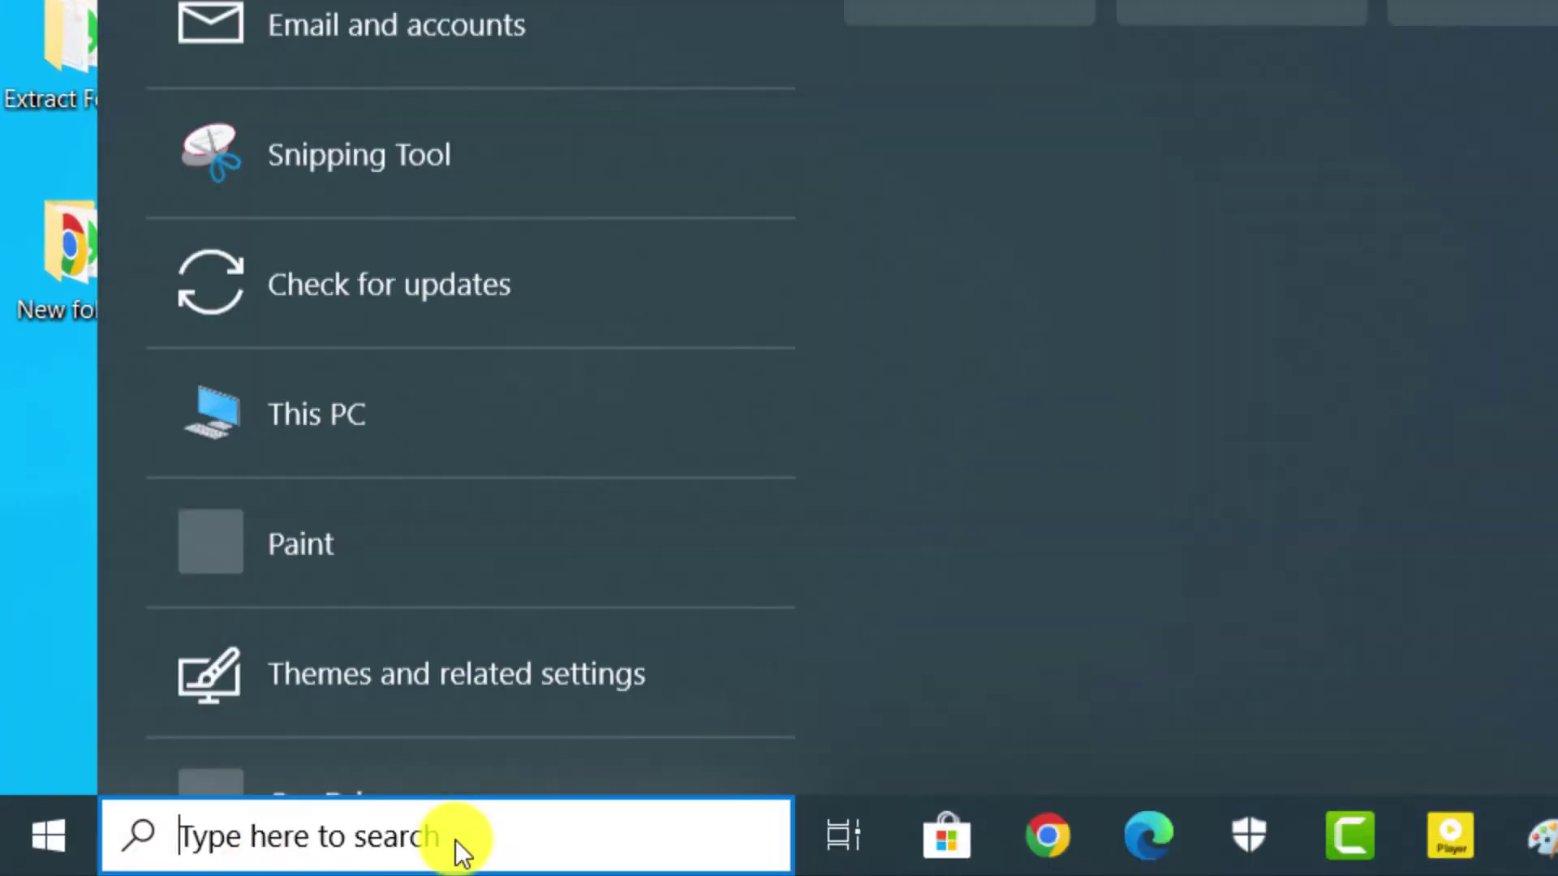
pyautogui.write('win')
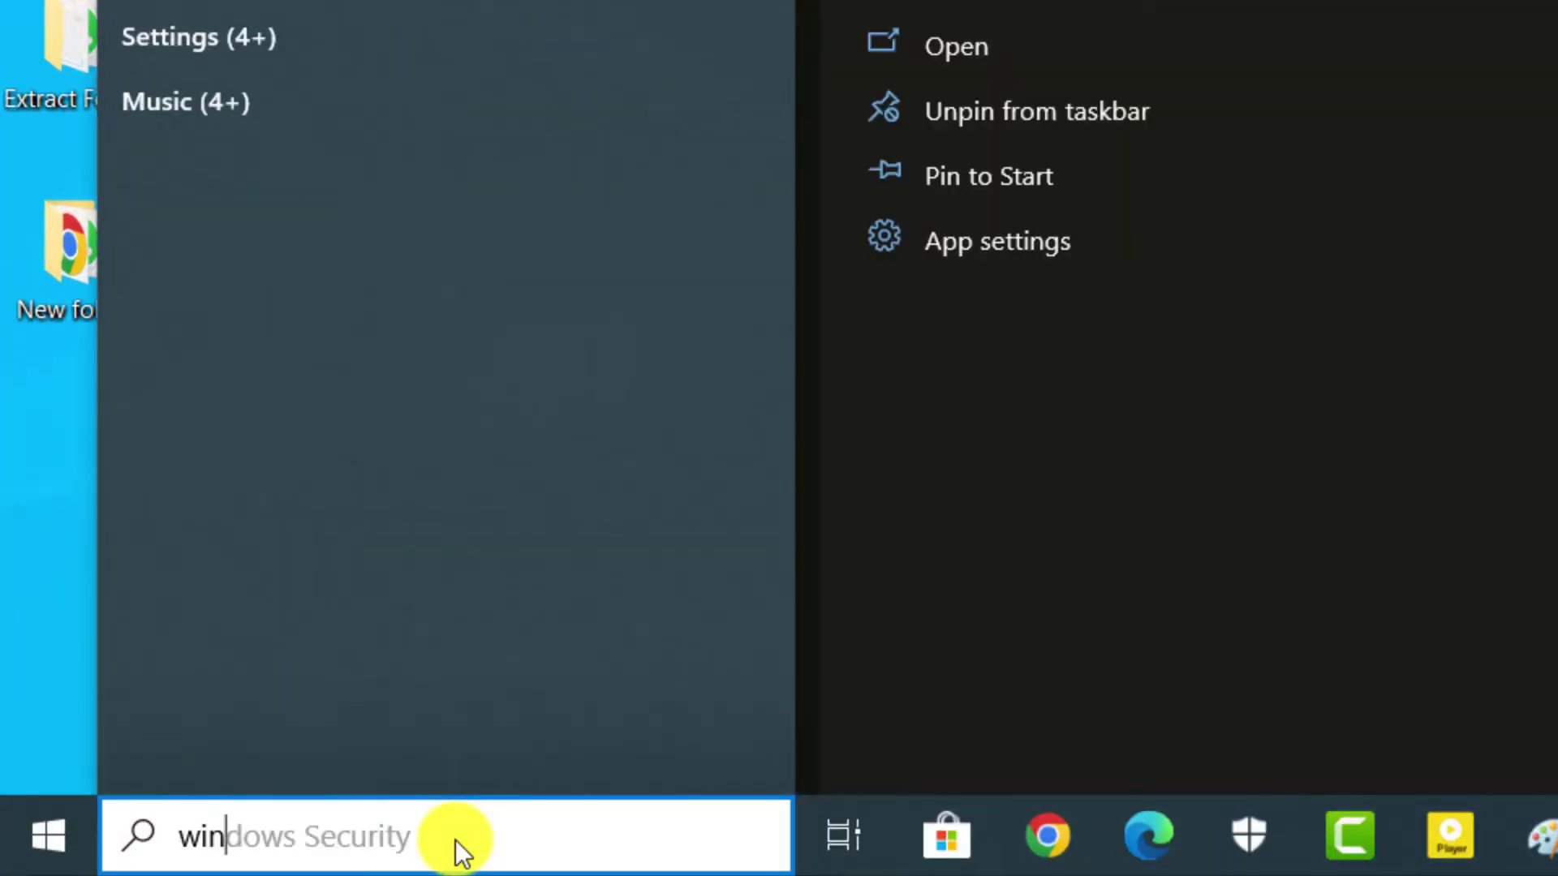
pyautogui.write('dows me')
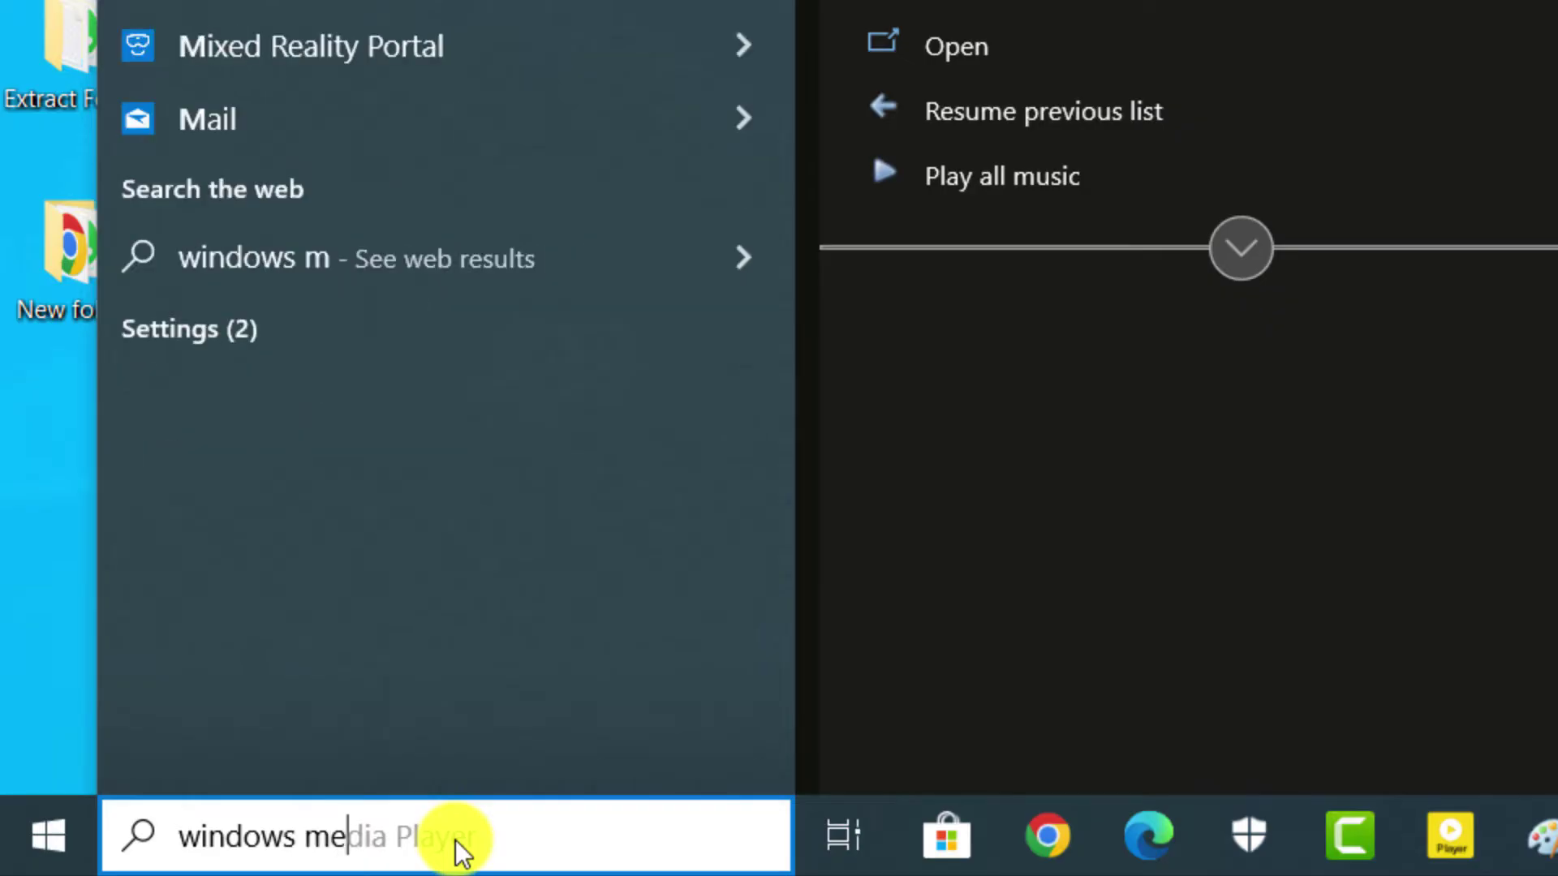
pyautogui.write('dia play')
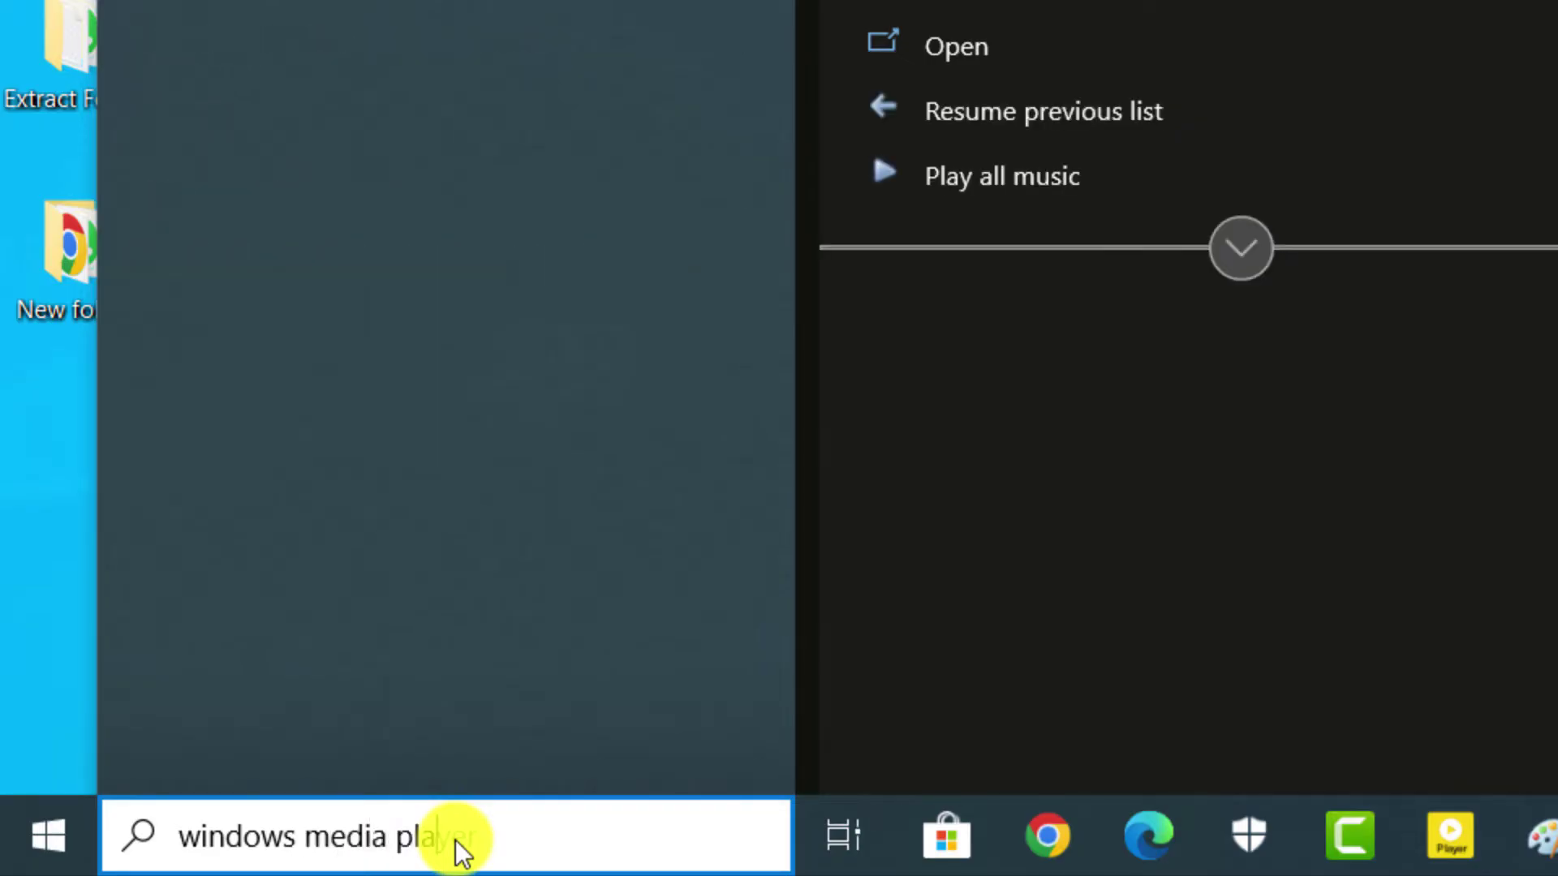
pyautogui.write('er')
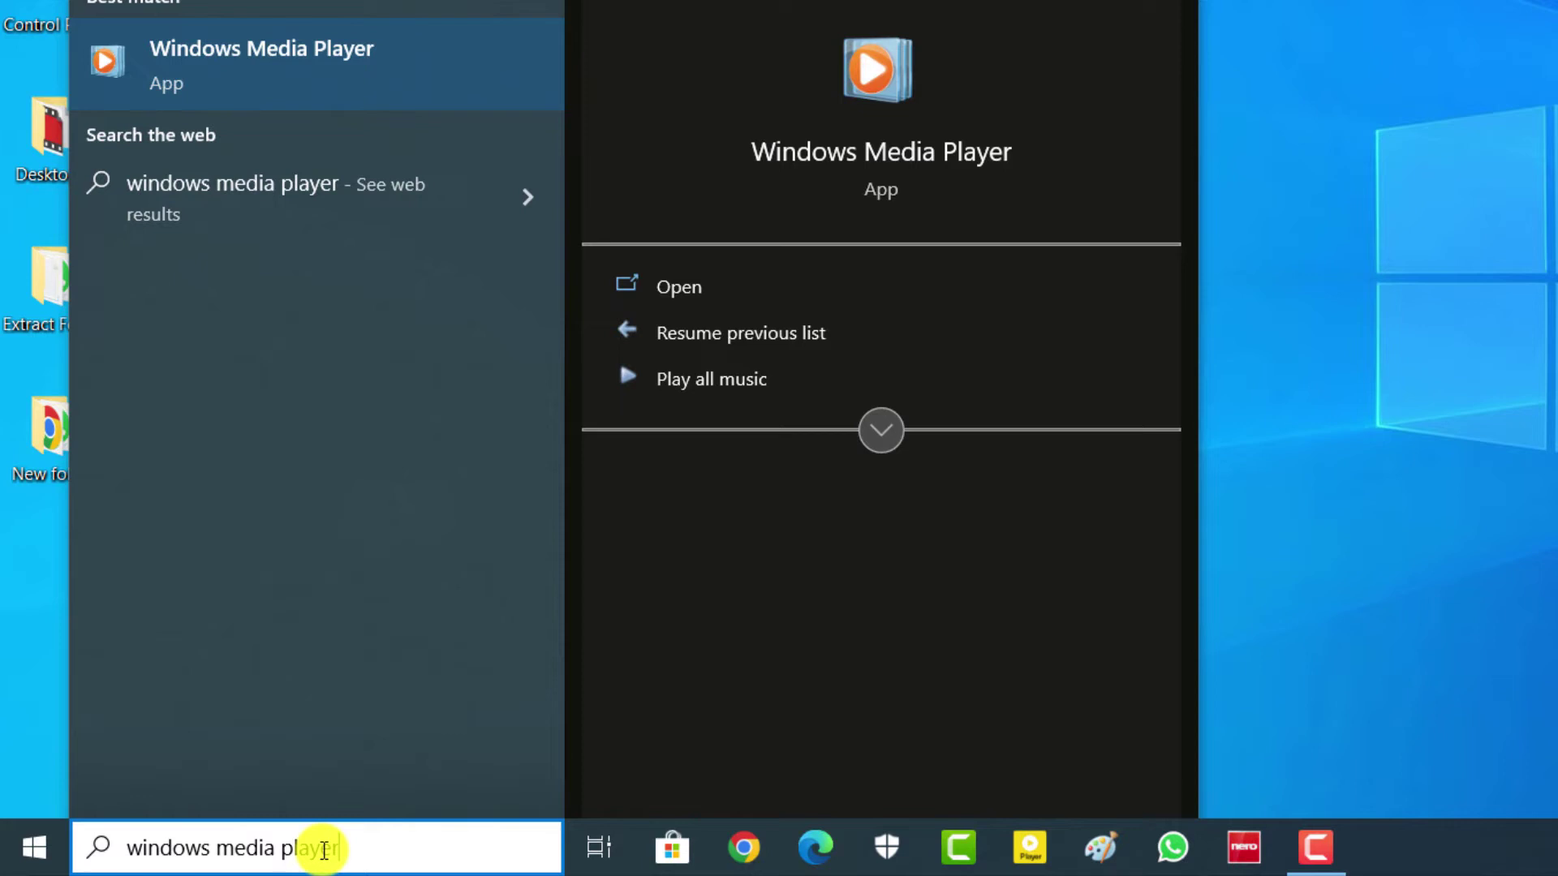
pyautogui.click(697, 286)
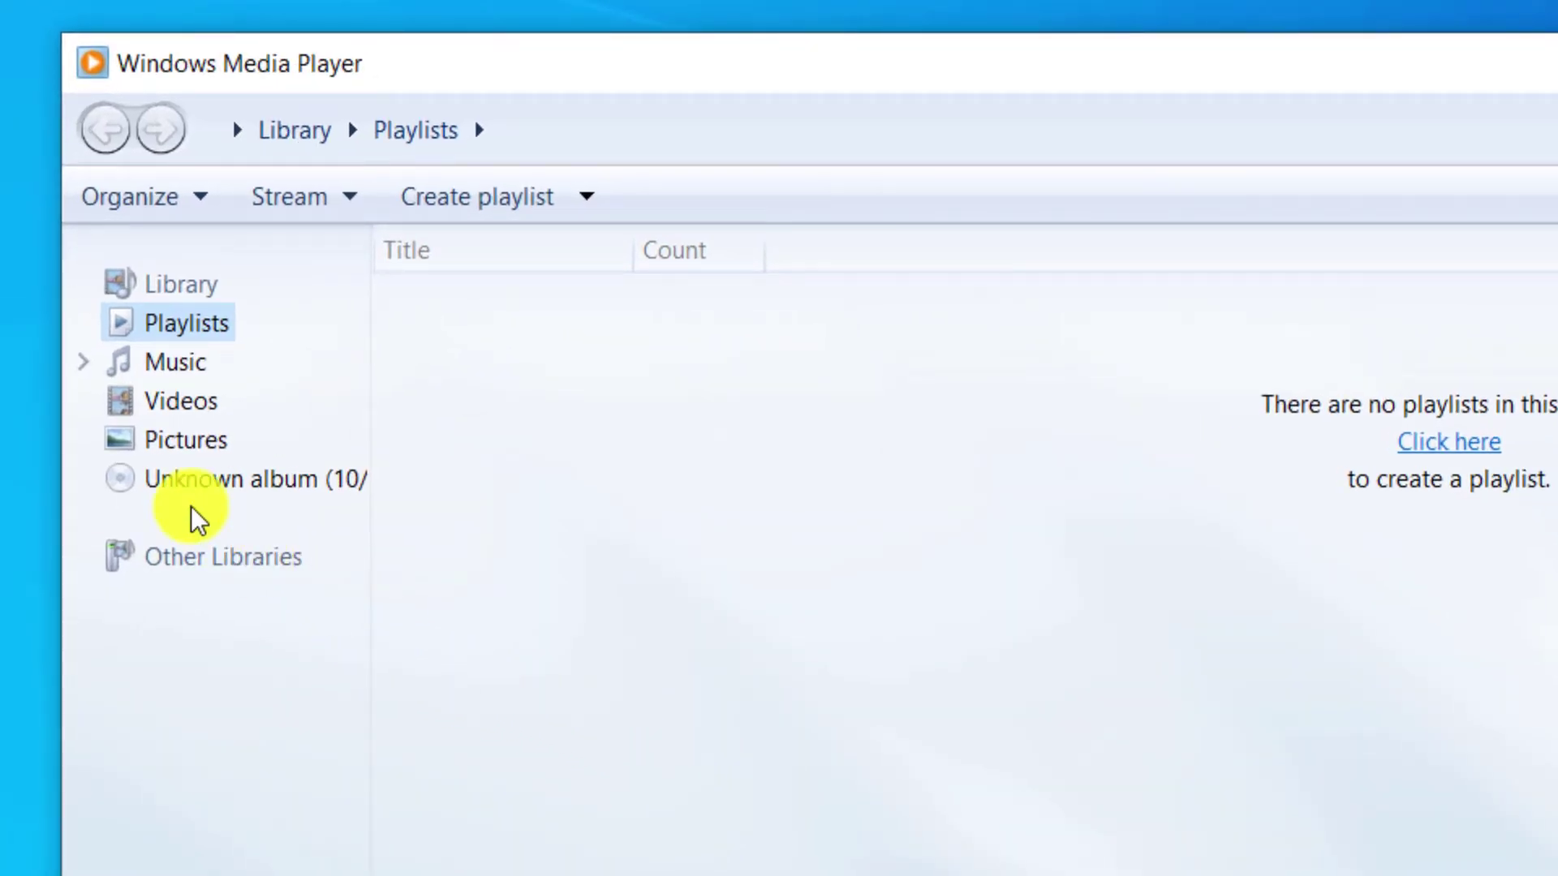
pyautogui.click(148, 487)
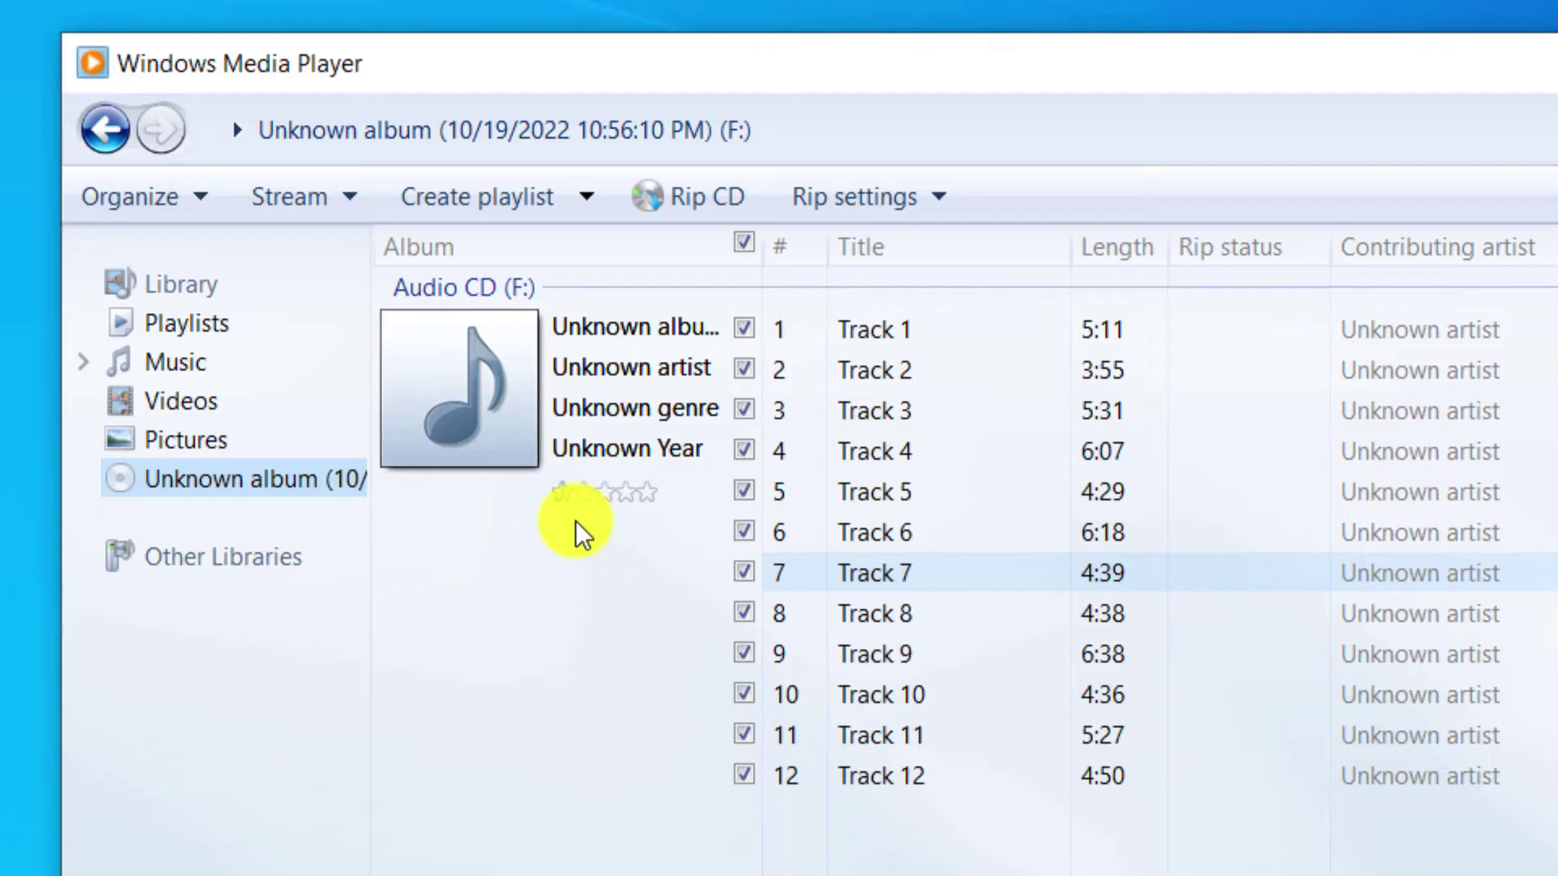
# Open the detailed rip options and set the rip music location to the Desktop folder.
pyautogui.click(862, 192)
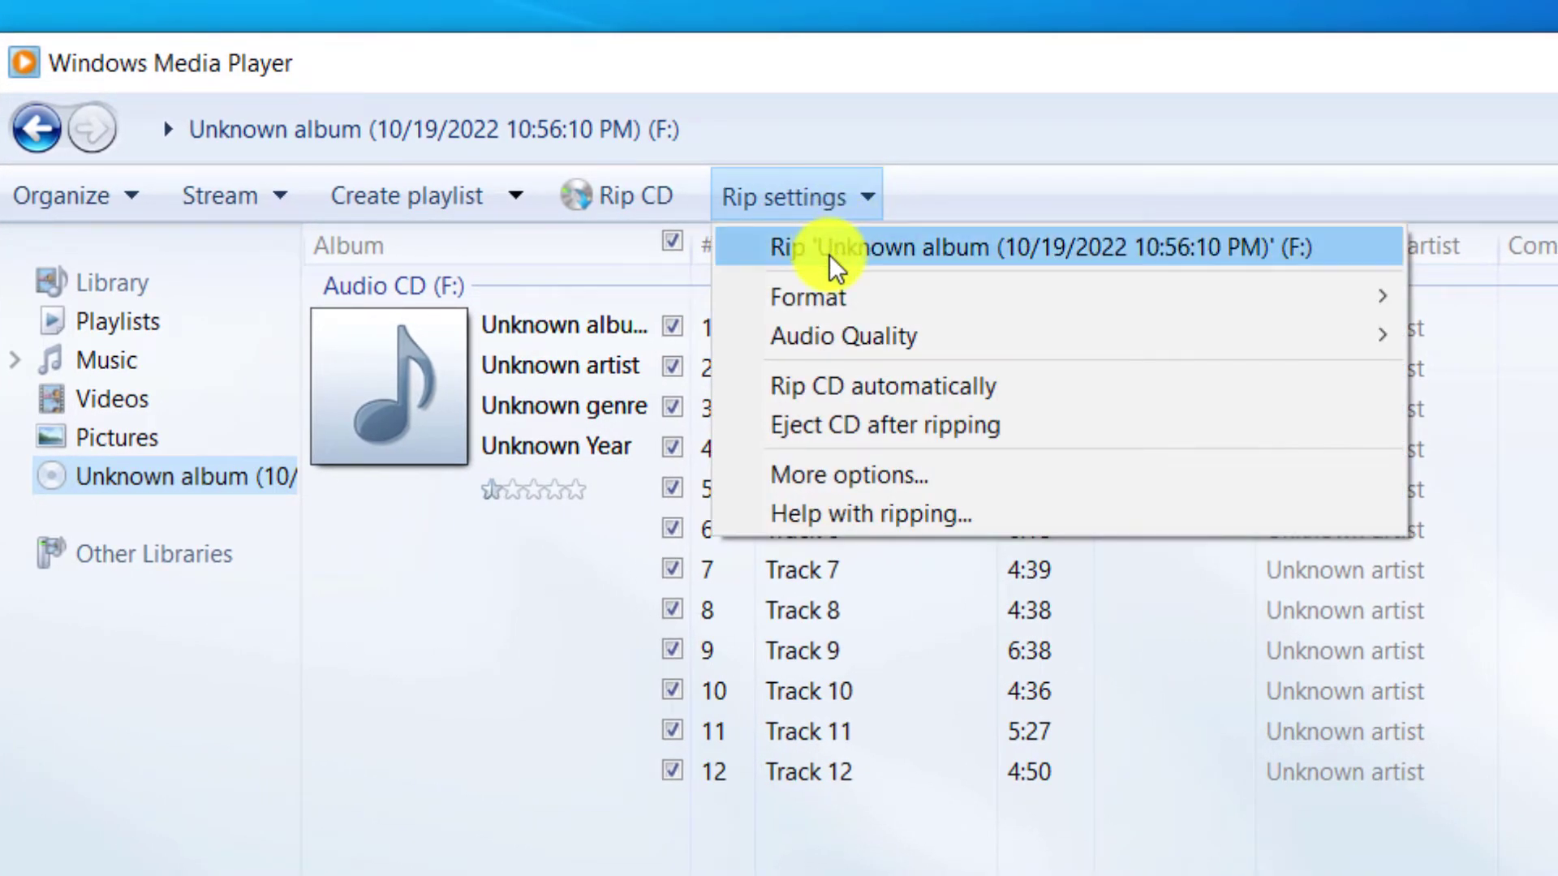
pyautogui.click(842, 474)
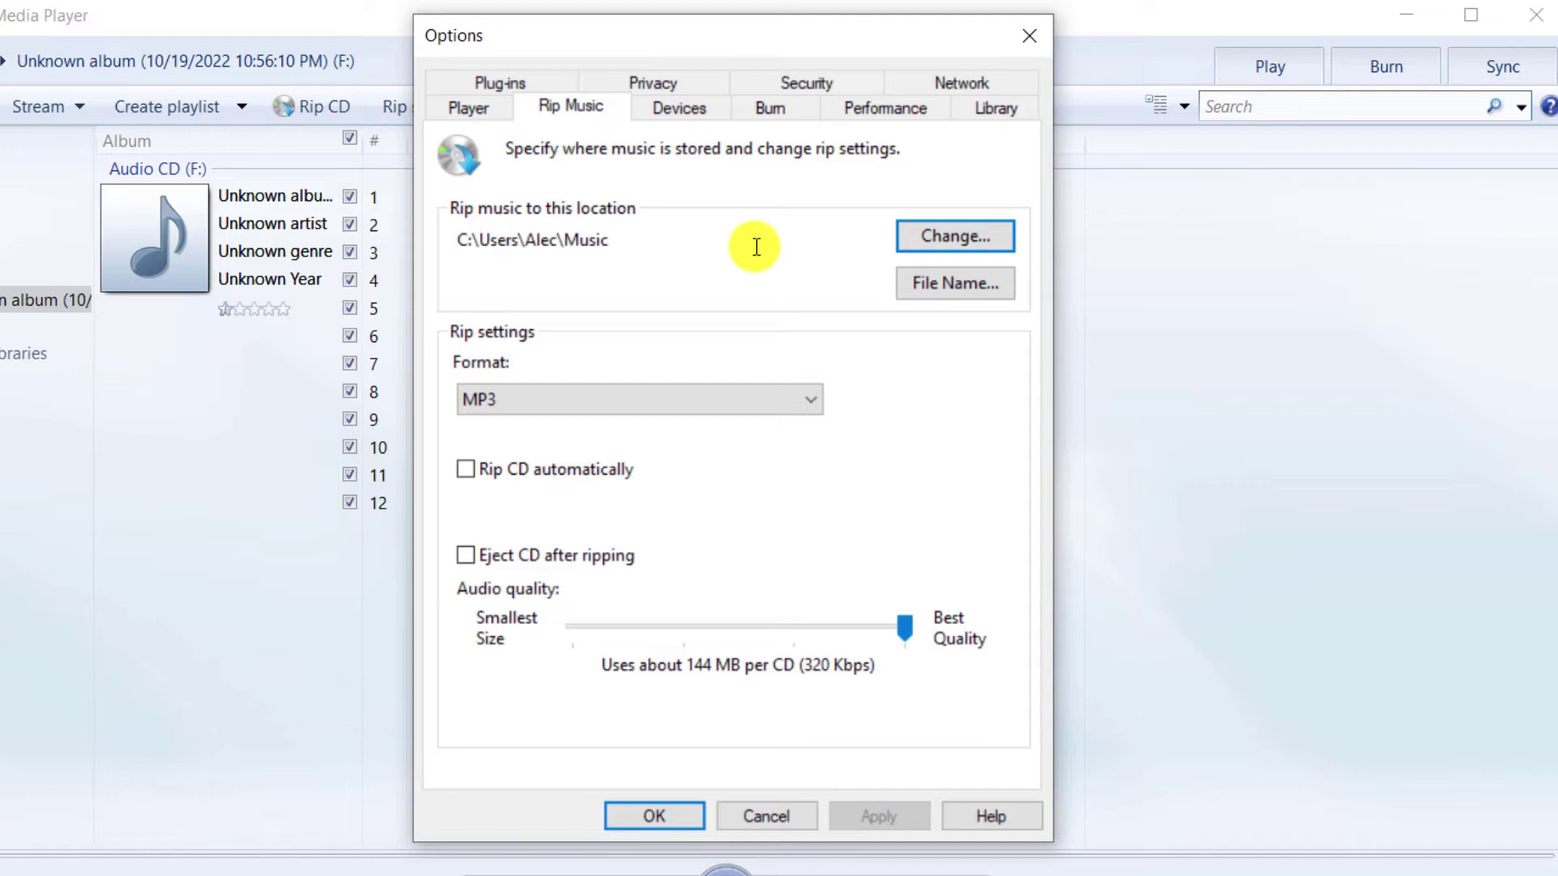
pyautogui.click(920, 236)
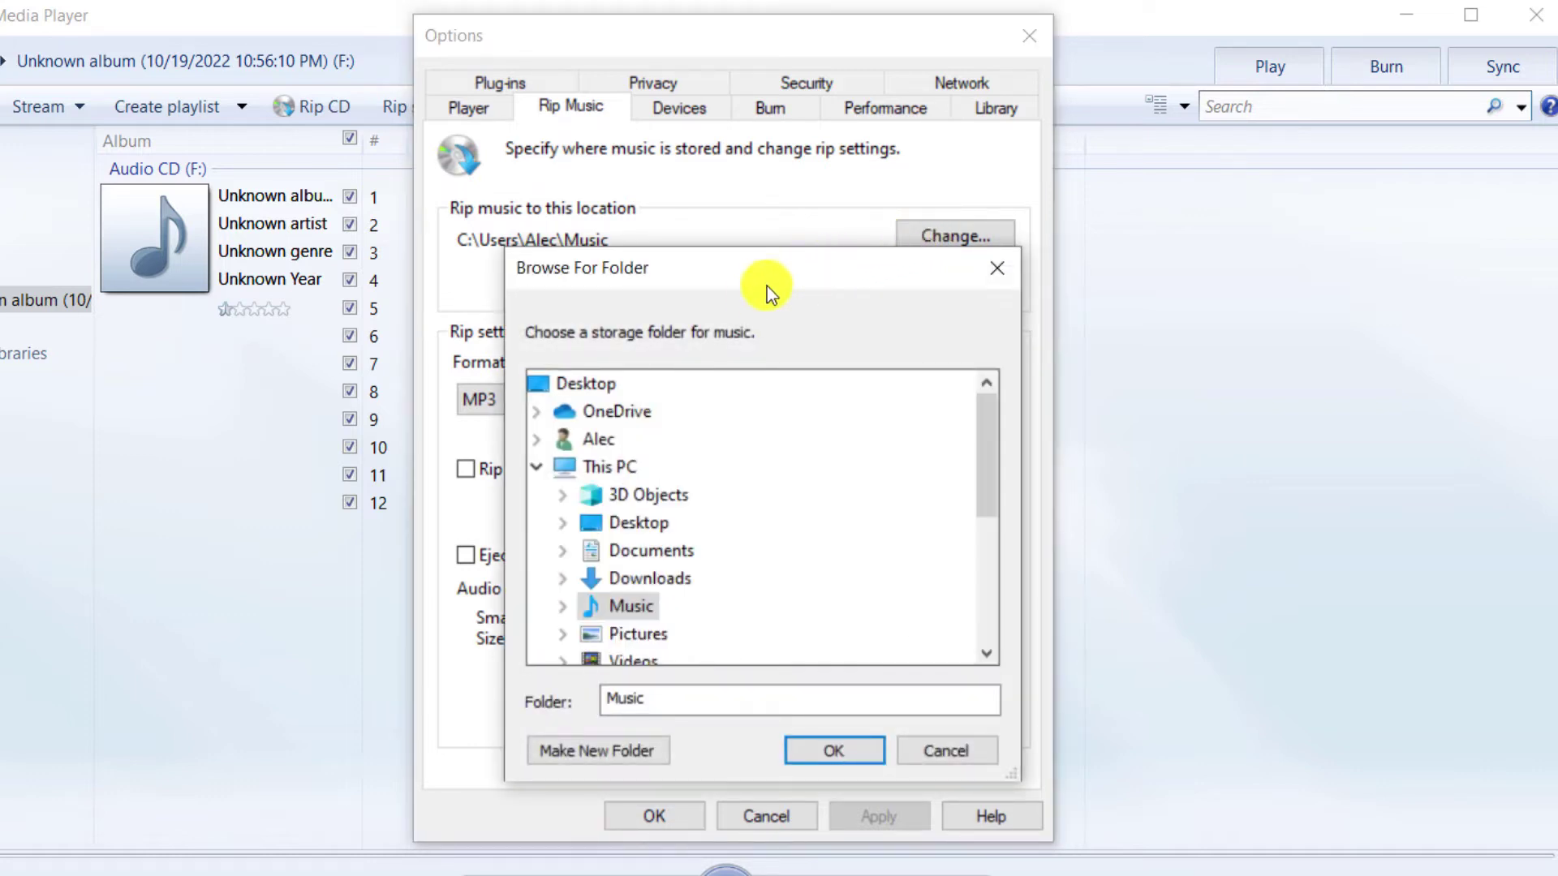
pyautogui.click(631, 524)
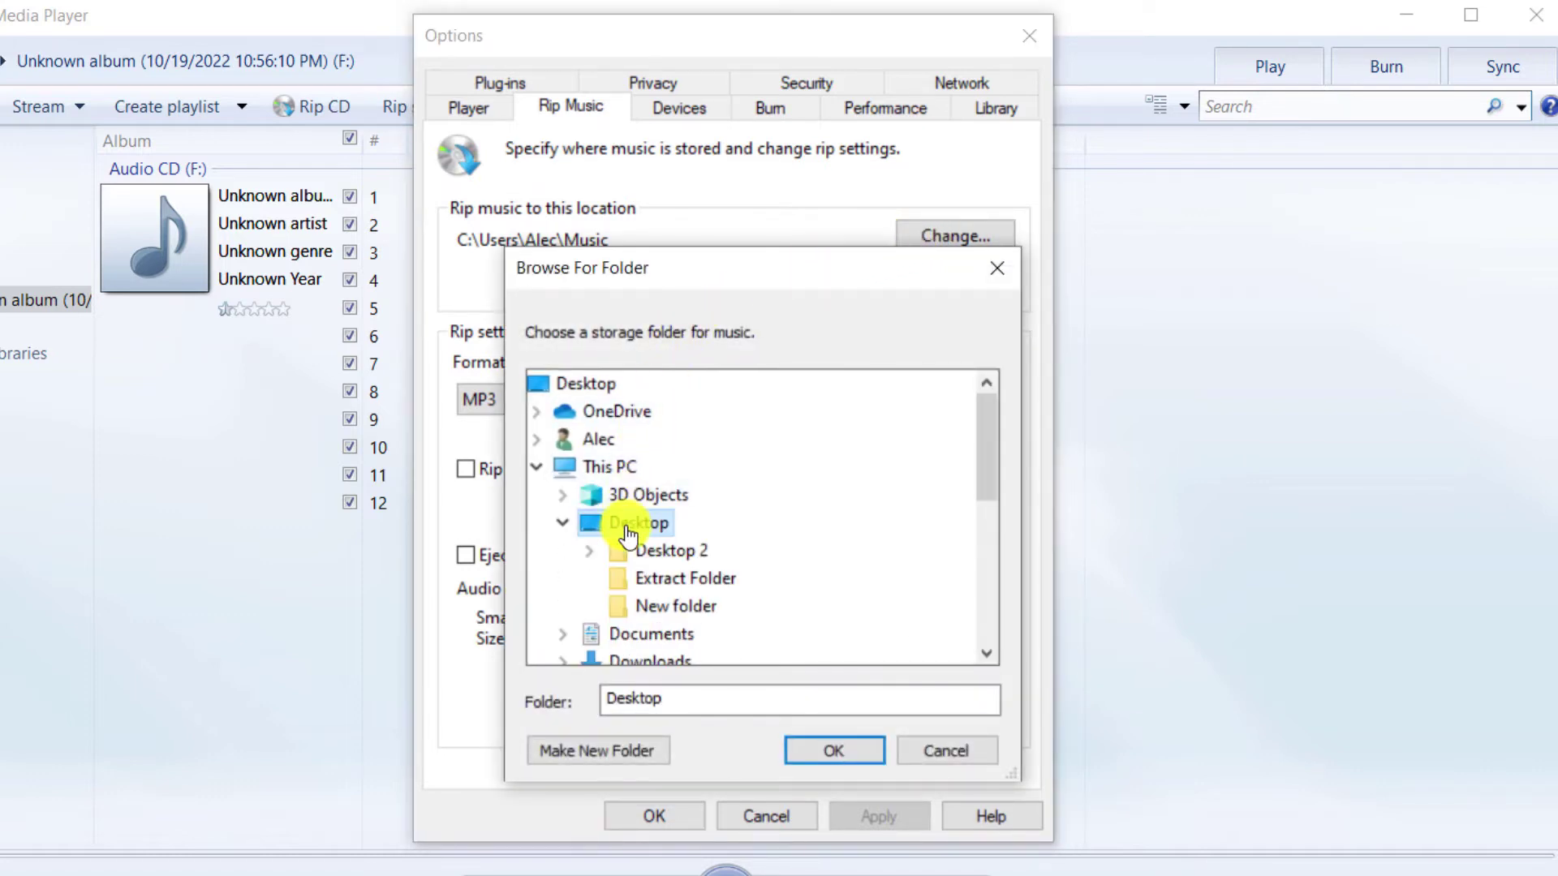
pyautogui.click(834, 753)
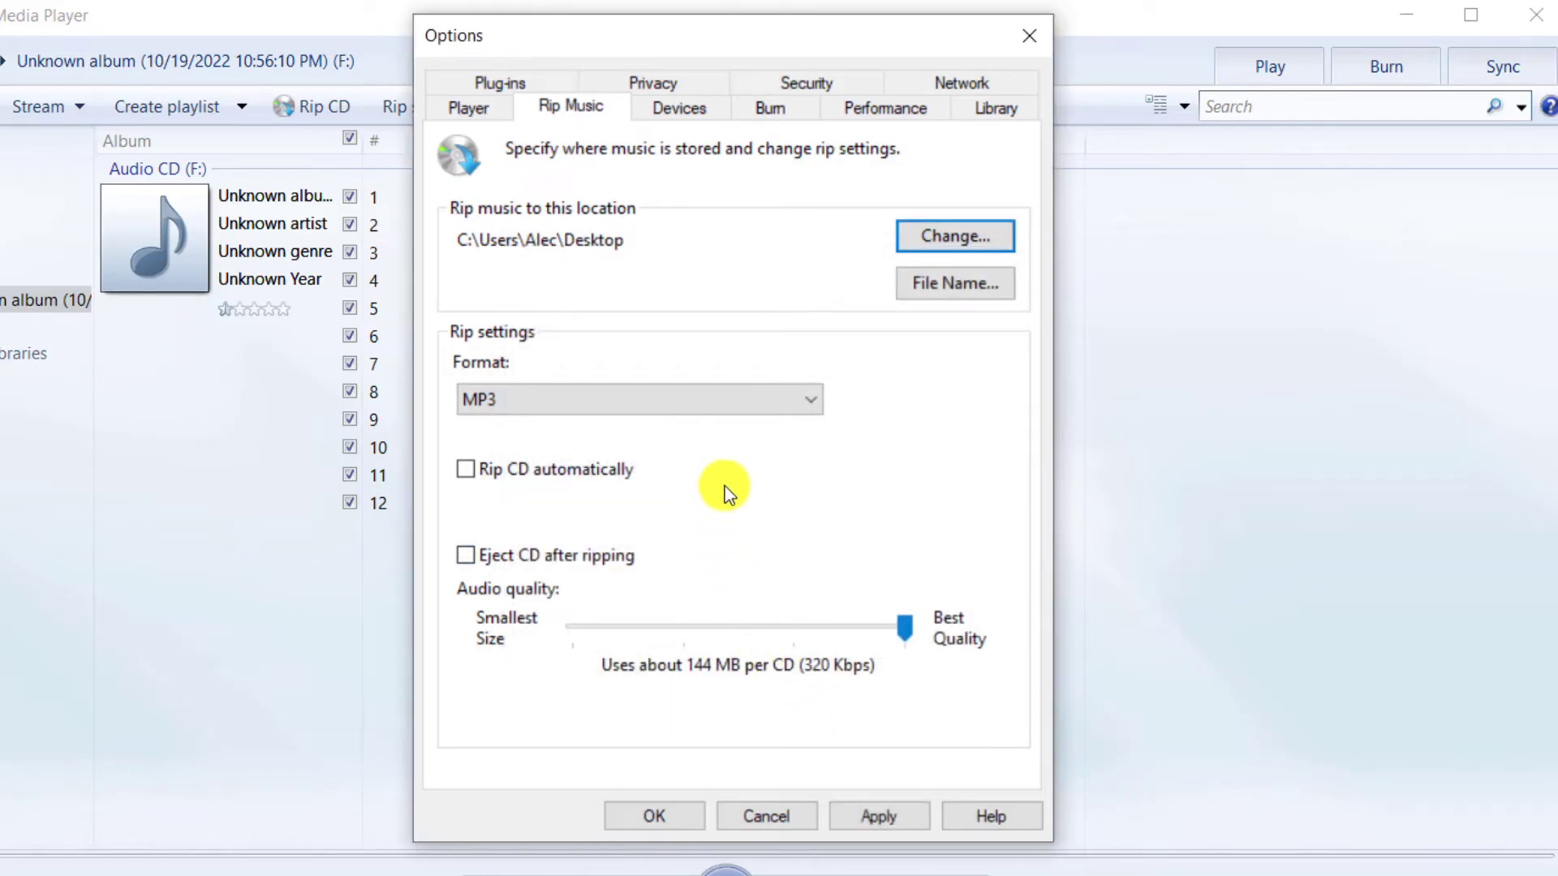
# Choose MP3 as the rip format with the best audio quality (320 Kbps), and confirm the options.
pyautogui.click(811, 397)
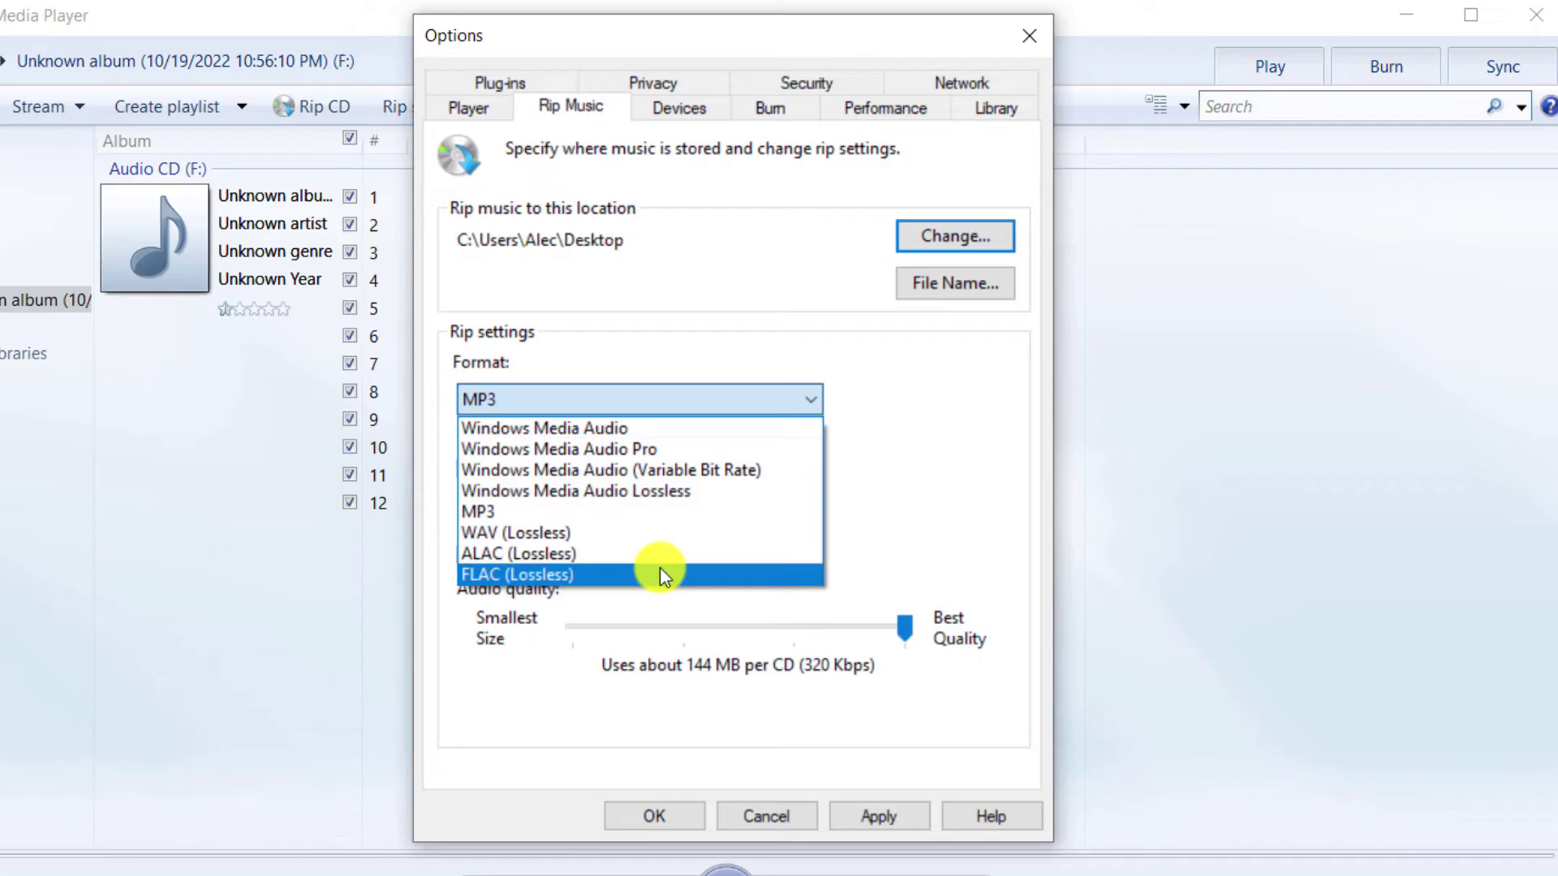
pyautogui.click(635, 511)
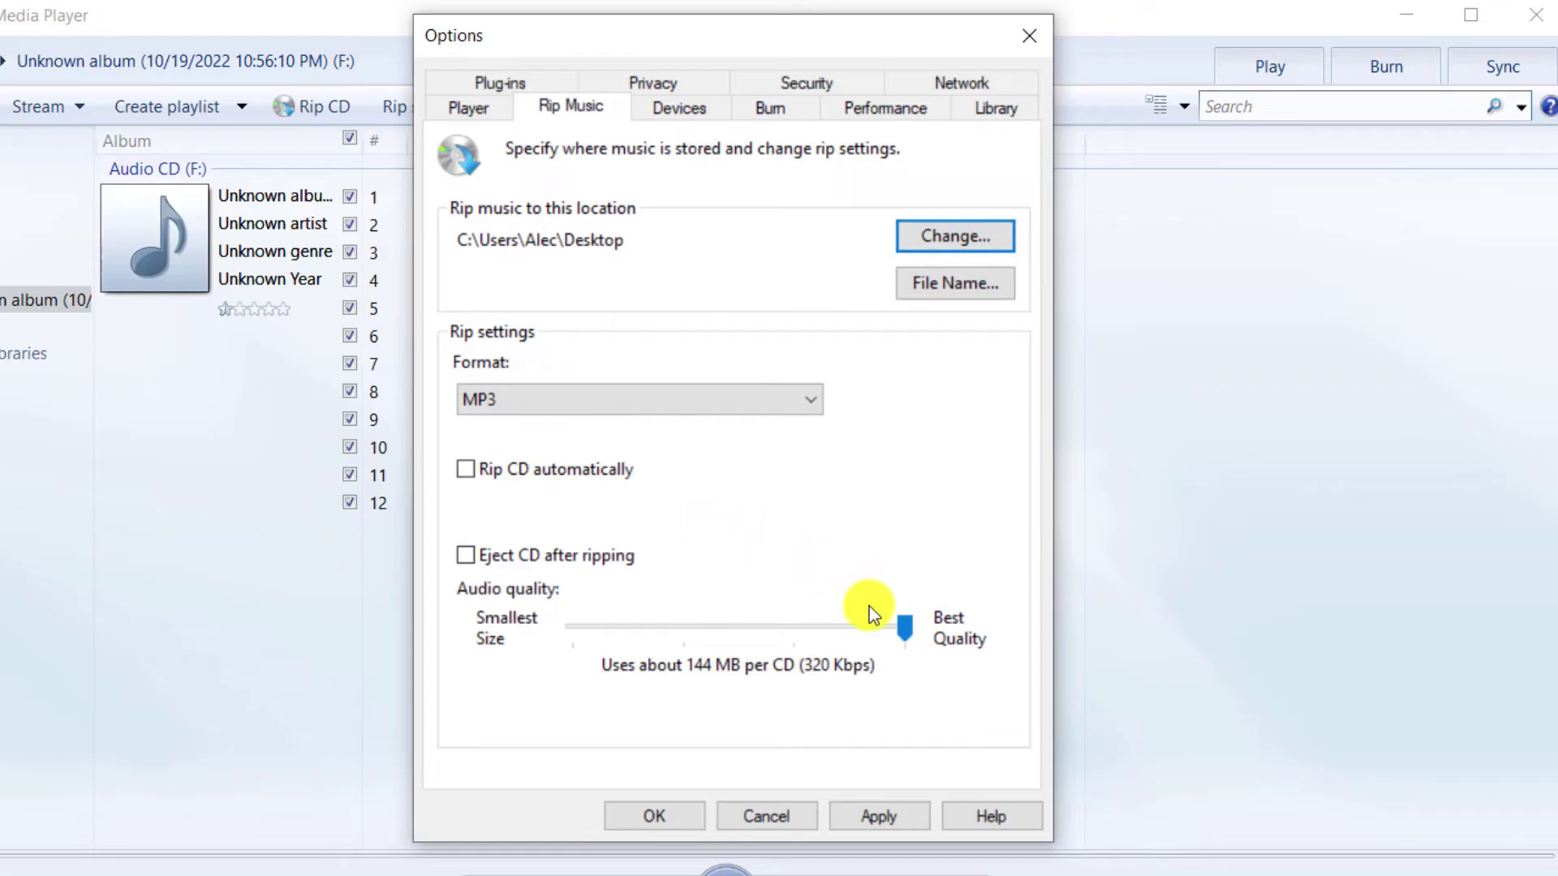
pyautogui.moveTo(873, 631)
pyautogui.mouseDown()
pyautogui.moveTo(571, 631)
pyautogui.moveTo(869, 640)
pyautogui.mouseUp()
pyautogui.click(659, 811)
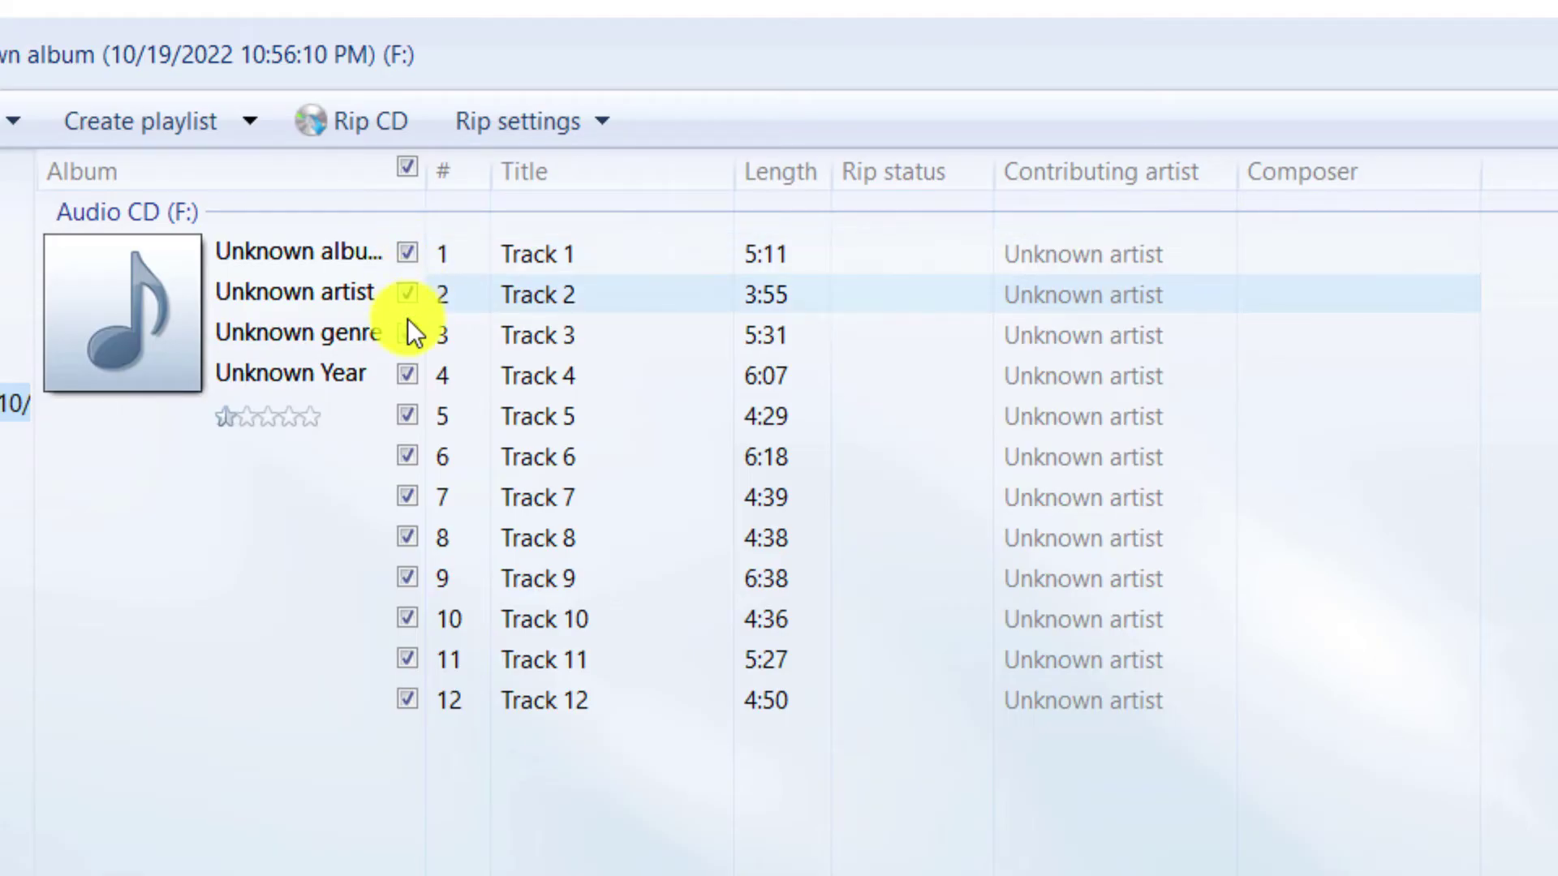
# Deselect tracks 4 to 12 of the audio CD and rip tracks 1 to 3.
pyautogui.click(407, 375)
pyautogui.click(408, 416)
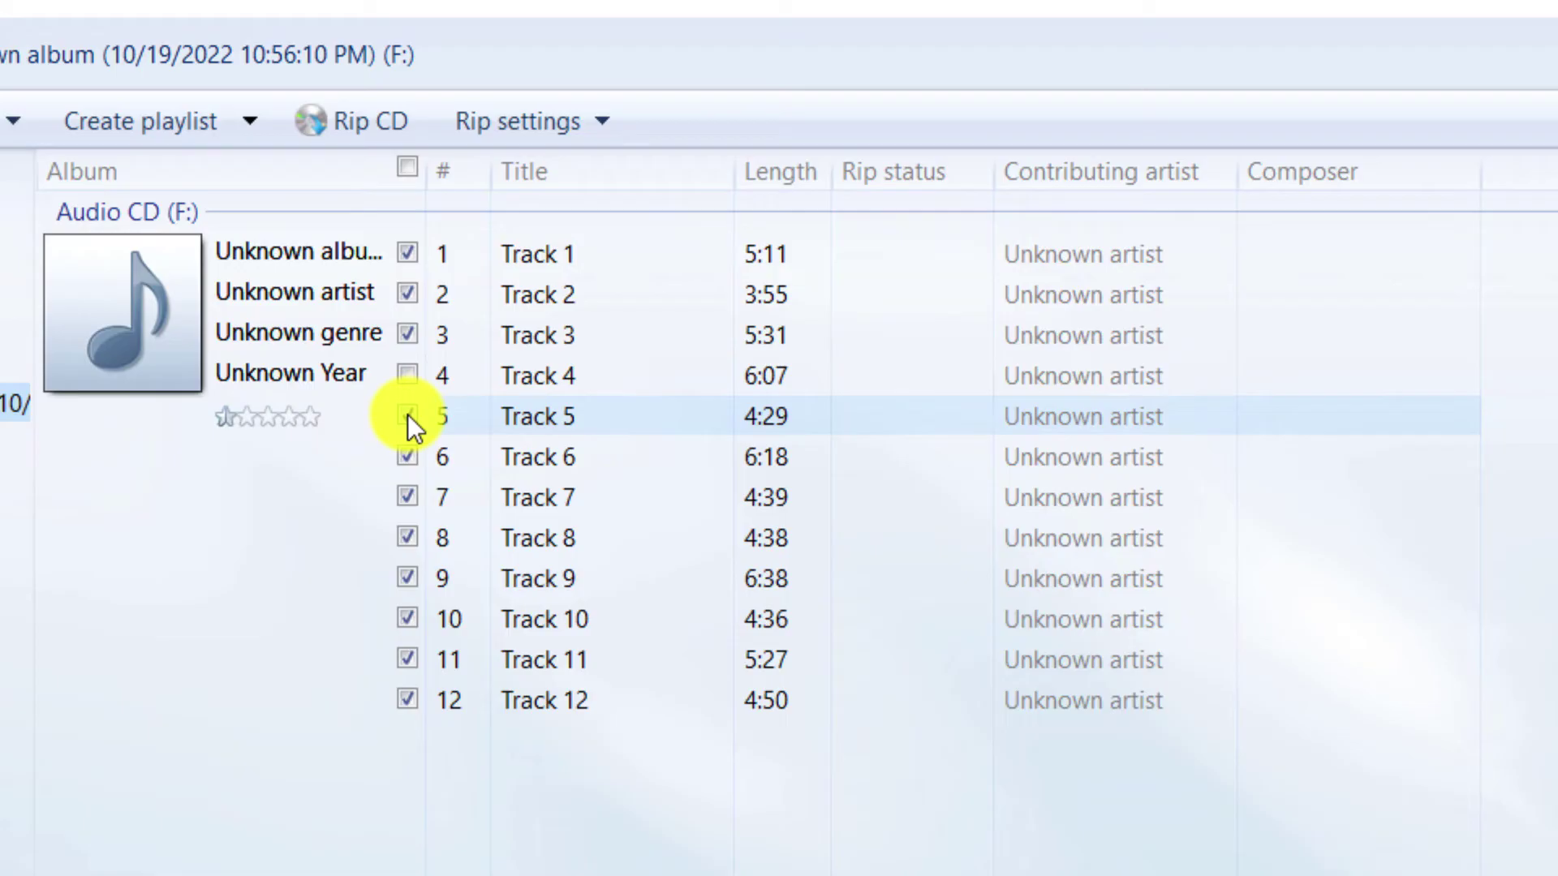
pyautogui.click(407, 456)
pyautogui.click(407, 497)
pyautogui.click(407, 537)
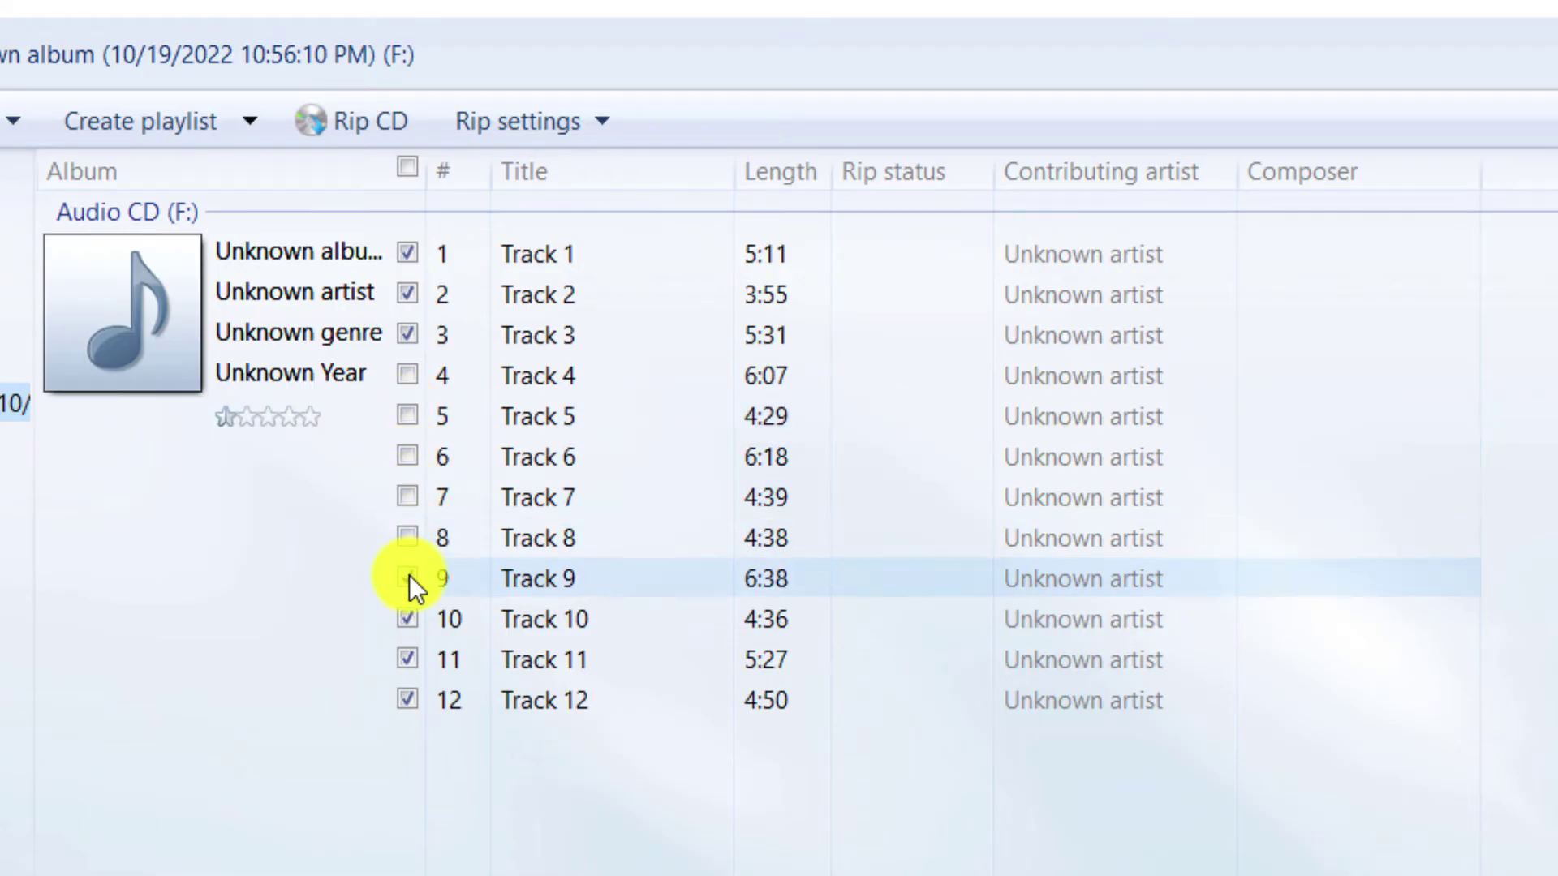
pyautogui.click(407, 577)
pyautogui.click(407, 618)
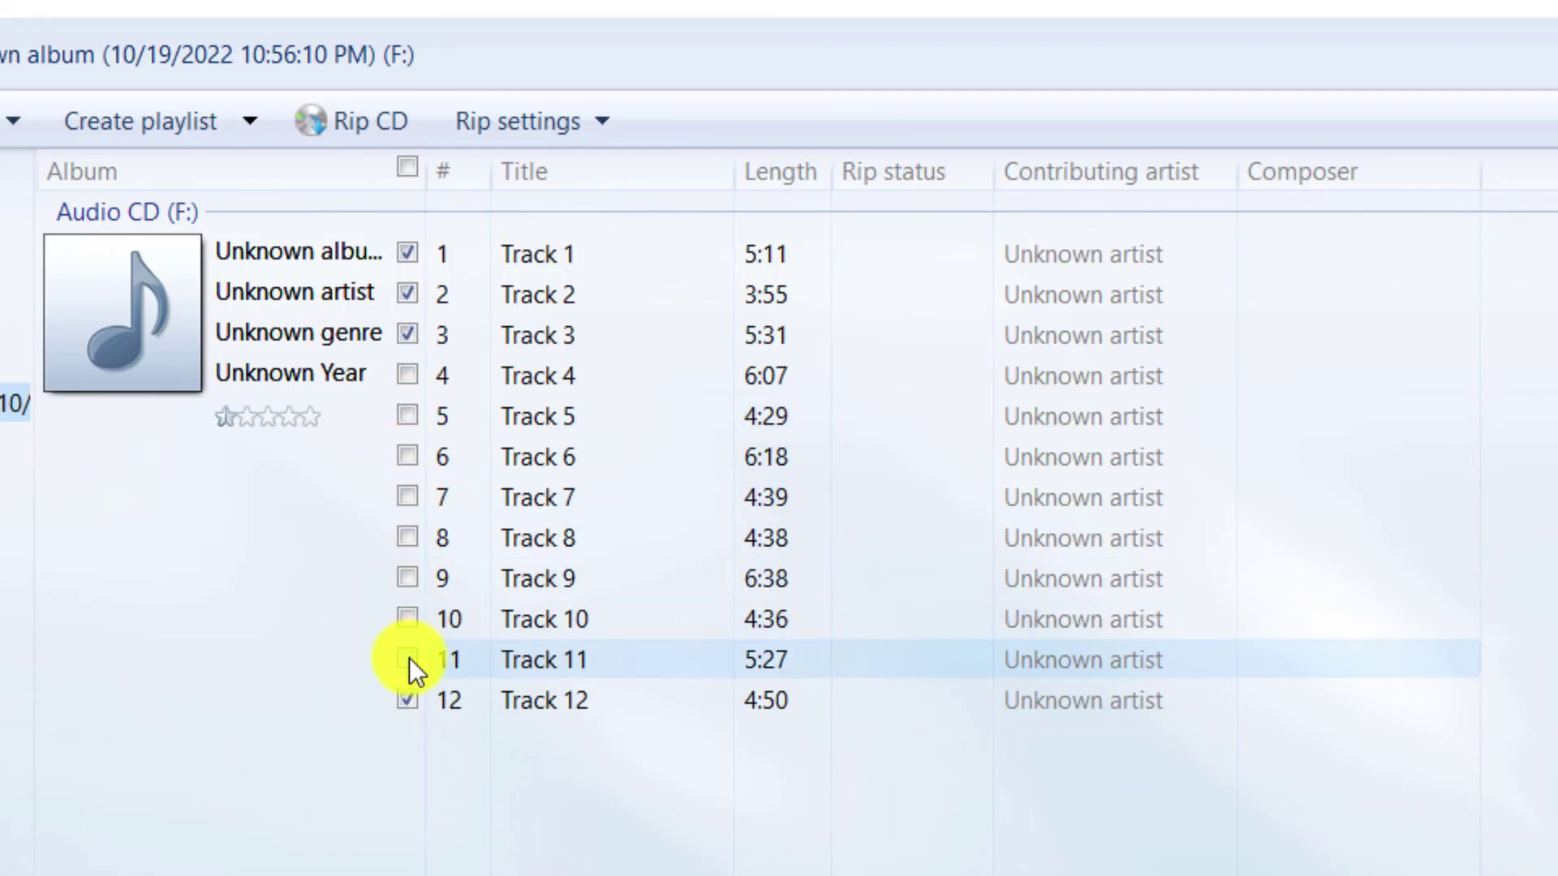
pyautogui.click(407, 699)
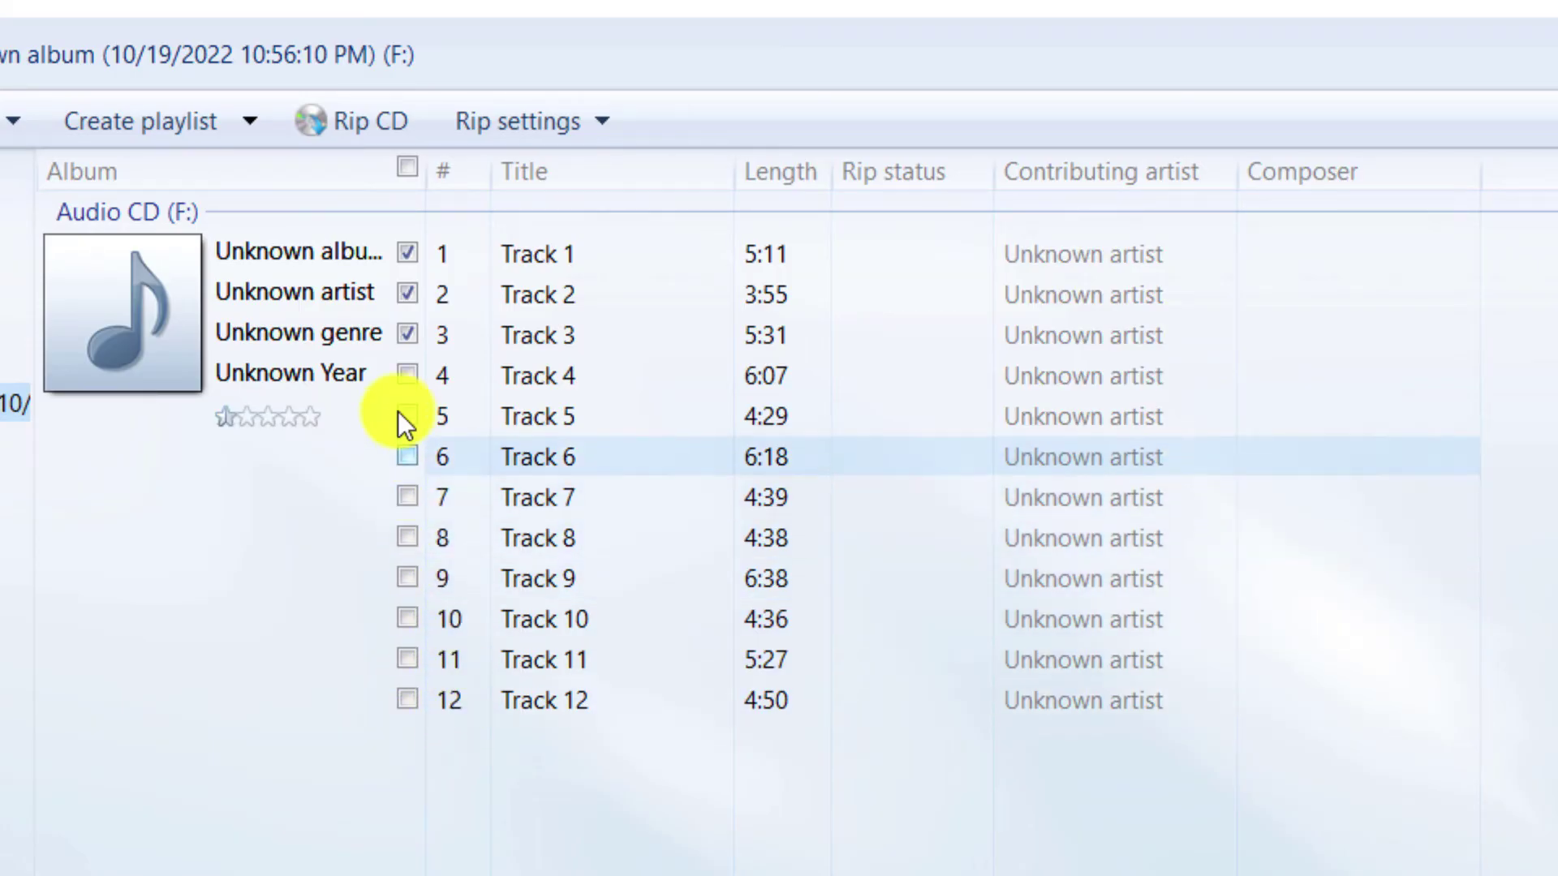
pyautogui.click(347, 117)
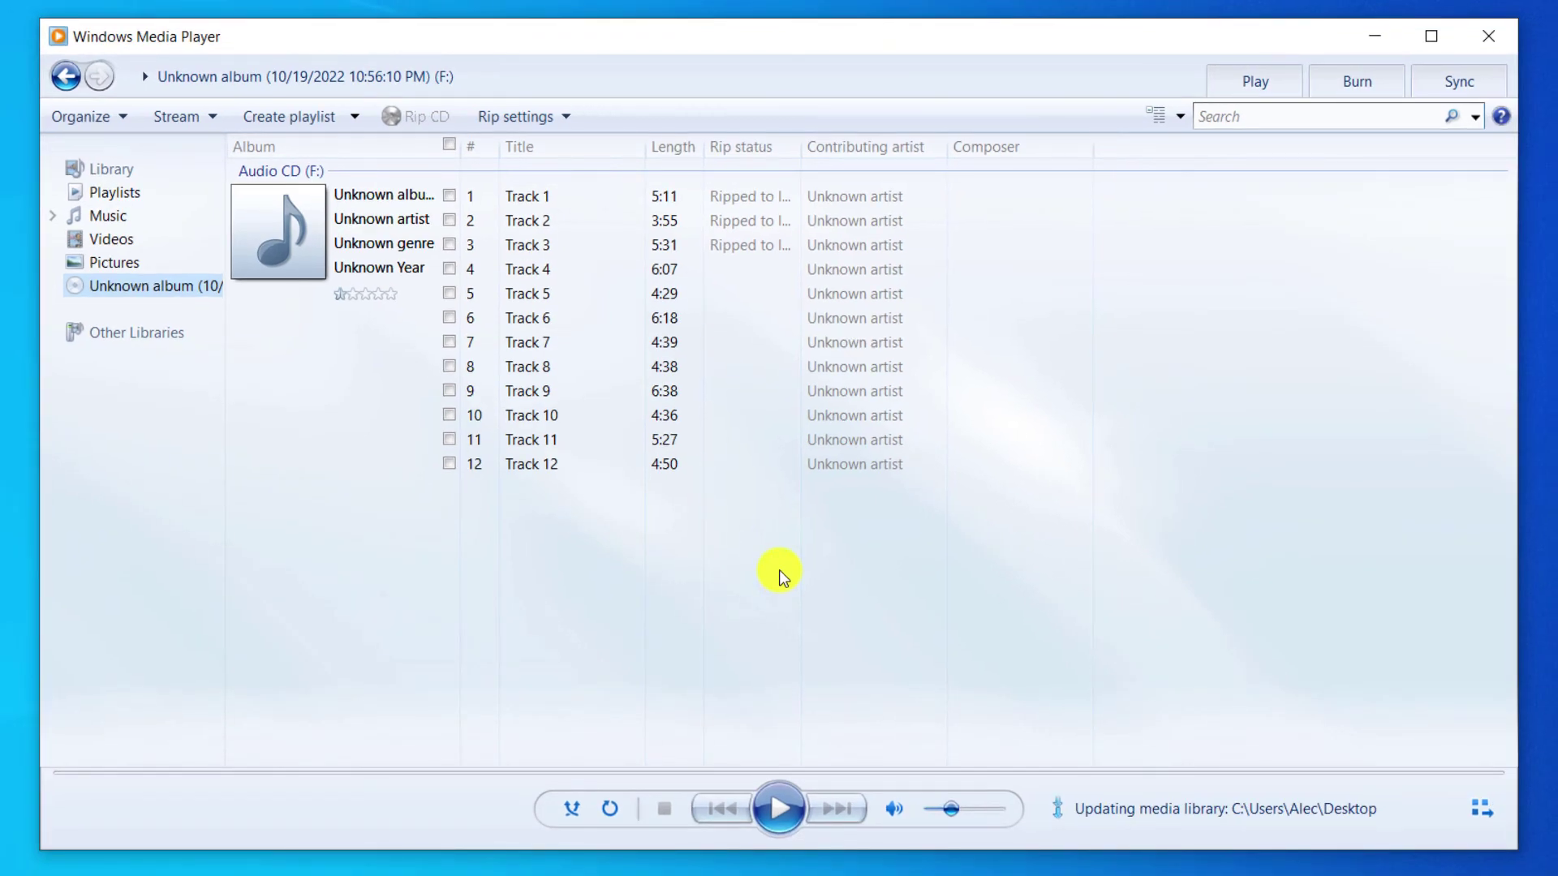
# Close Windows Media Player and open the ripped album folder inside the desktop's Unknown artist folder.
pyautogui.click(1473, 33)
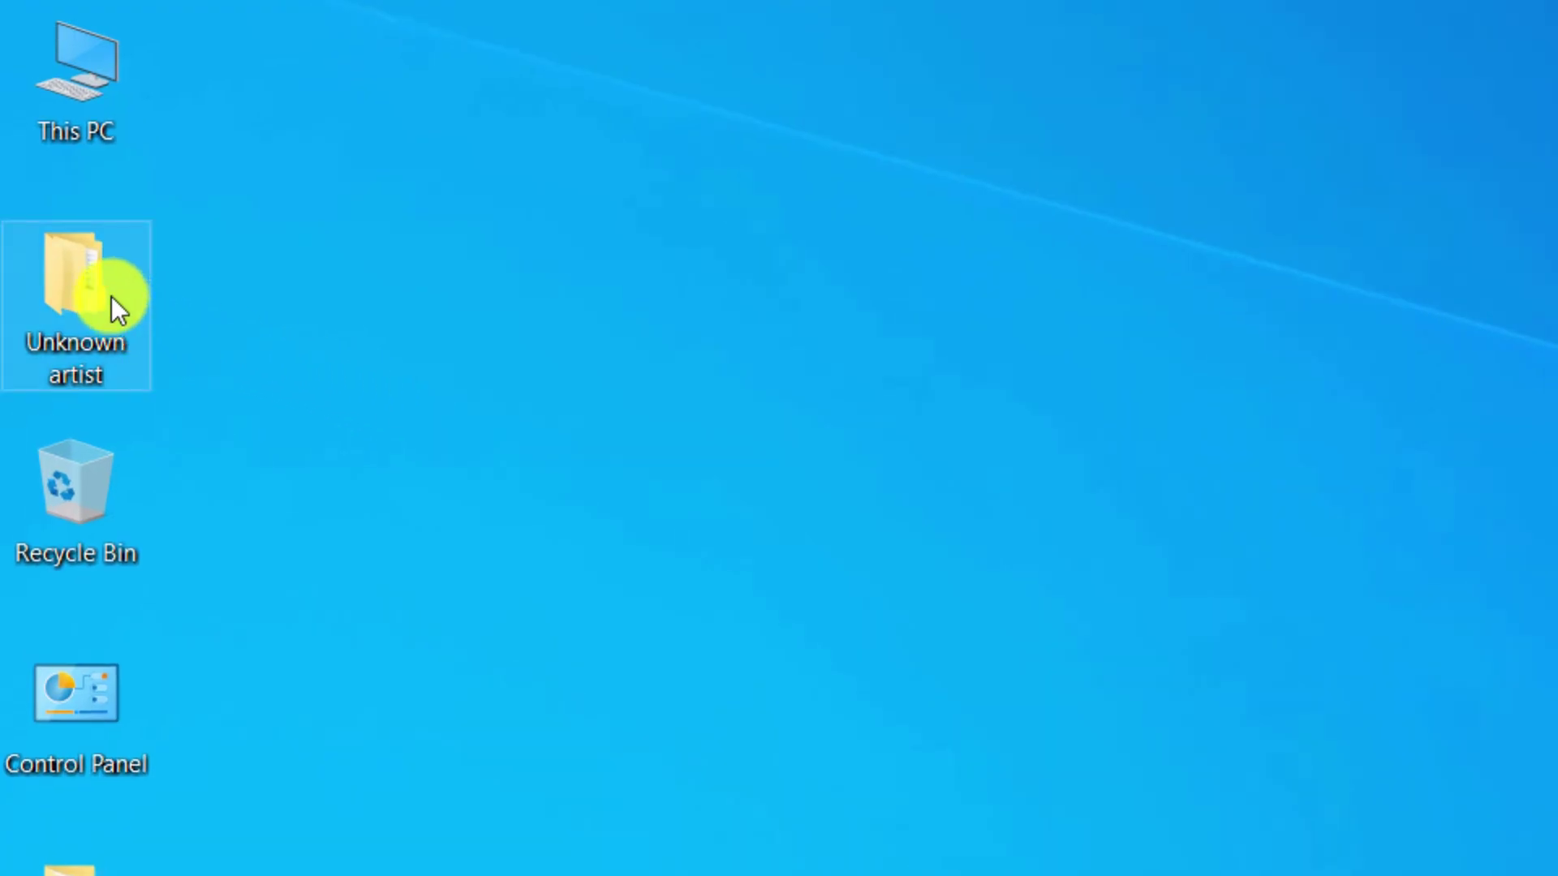
pyautogui.doubleClick(111, 295)
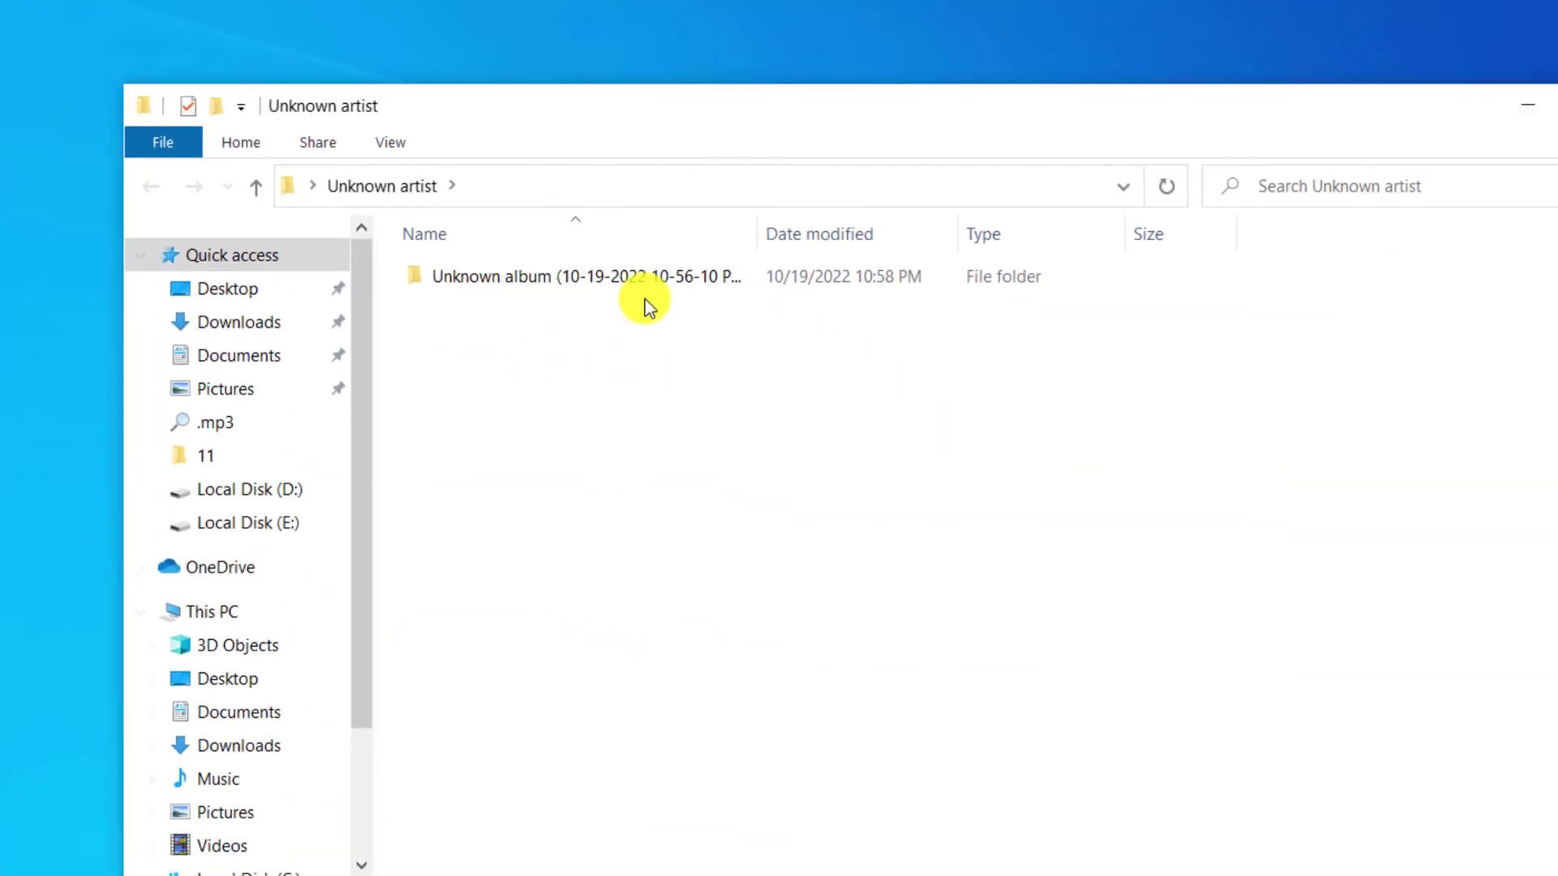
pyautogui.doubleClick(528, 255)
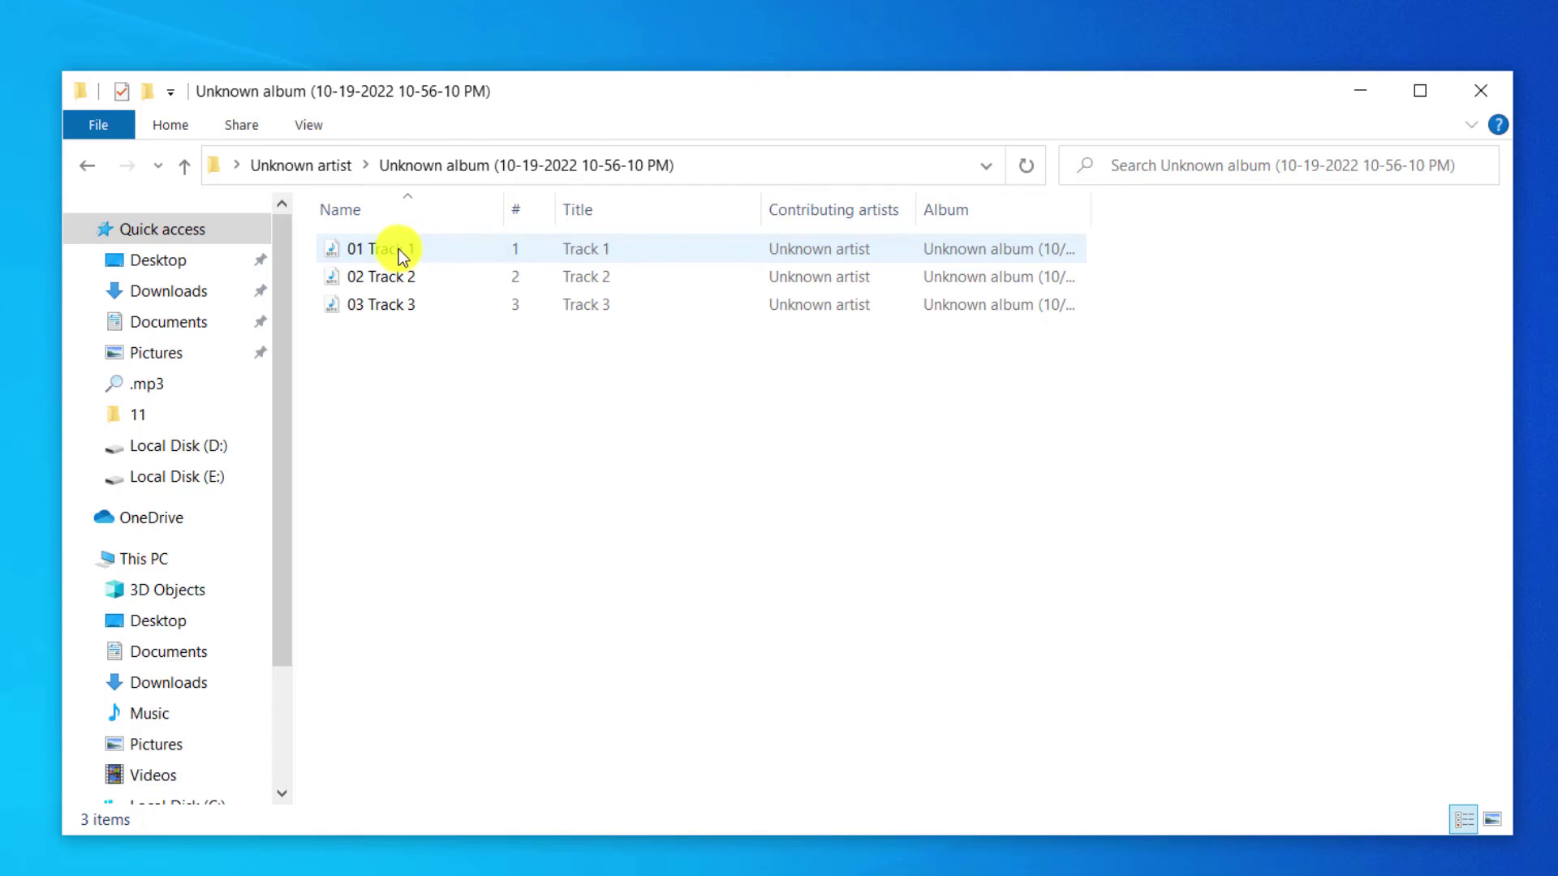
# Check the file properties of 01 Track 1 in the ripped album folder, and close the properties and folder window.
pyautogui.rightClick(391, 250)
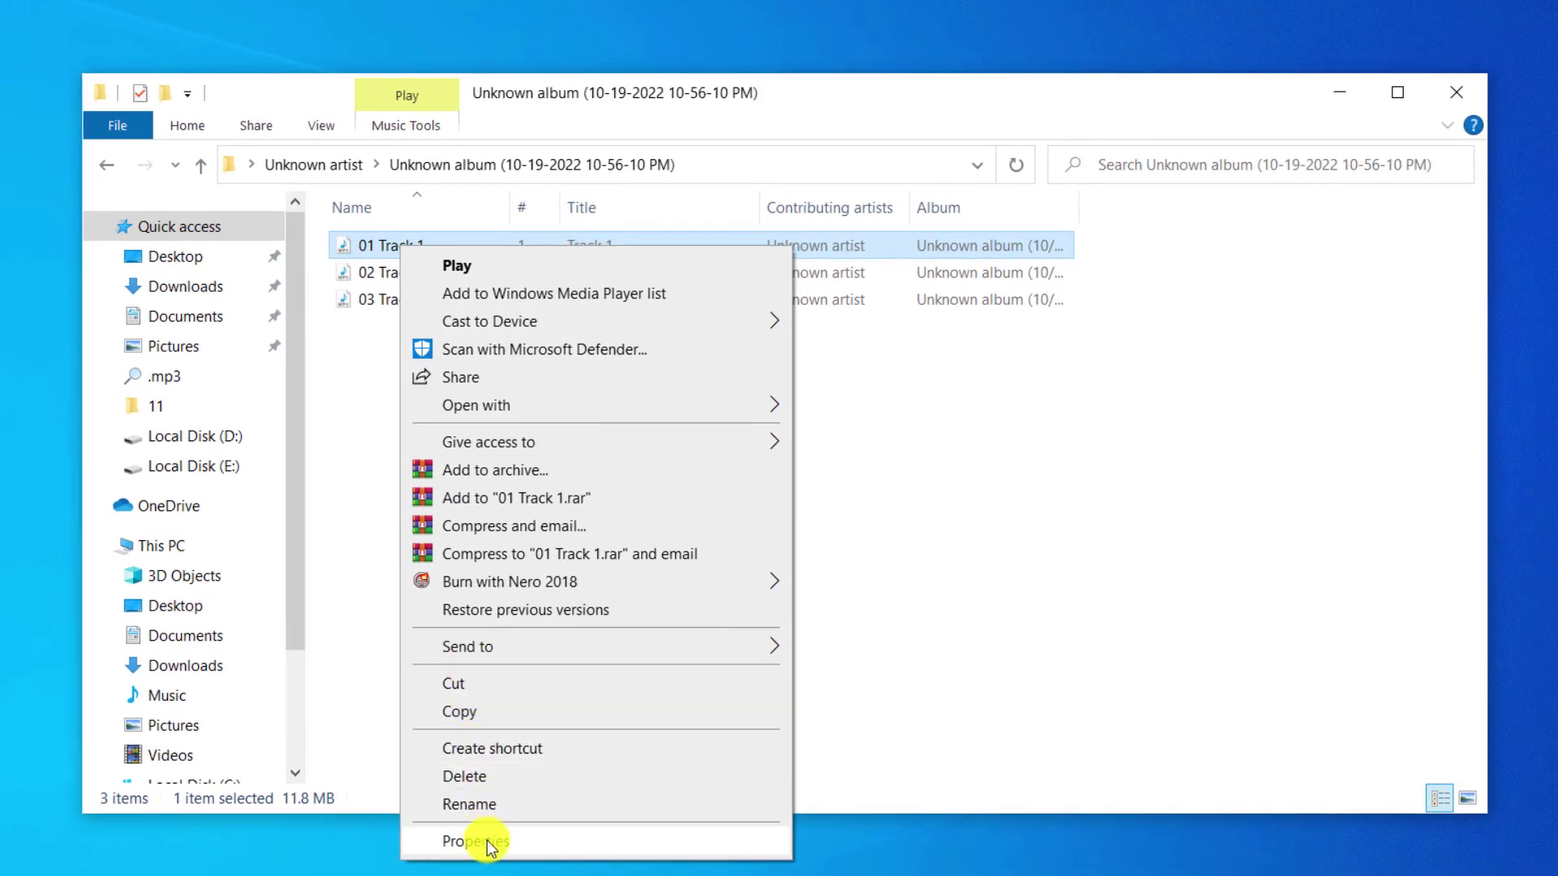
pyautogui.click(487, 839)
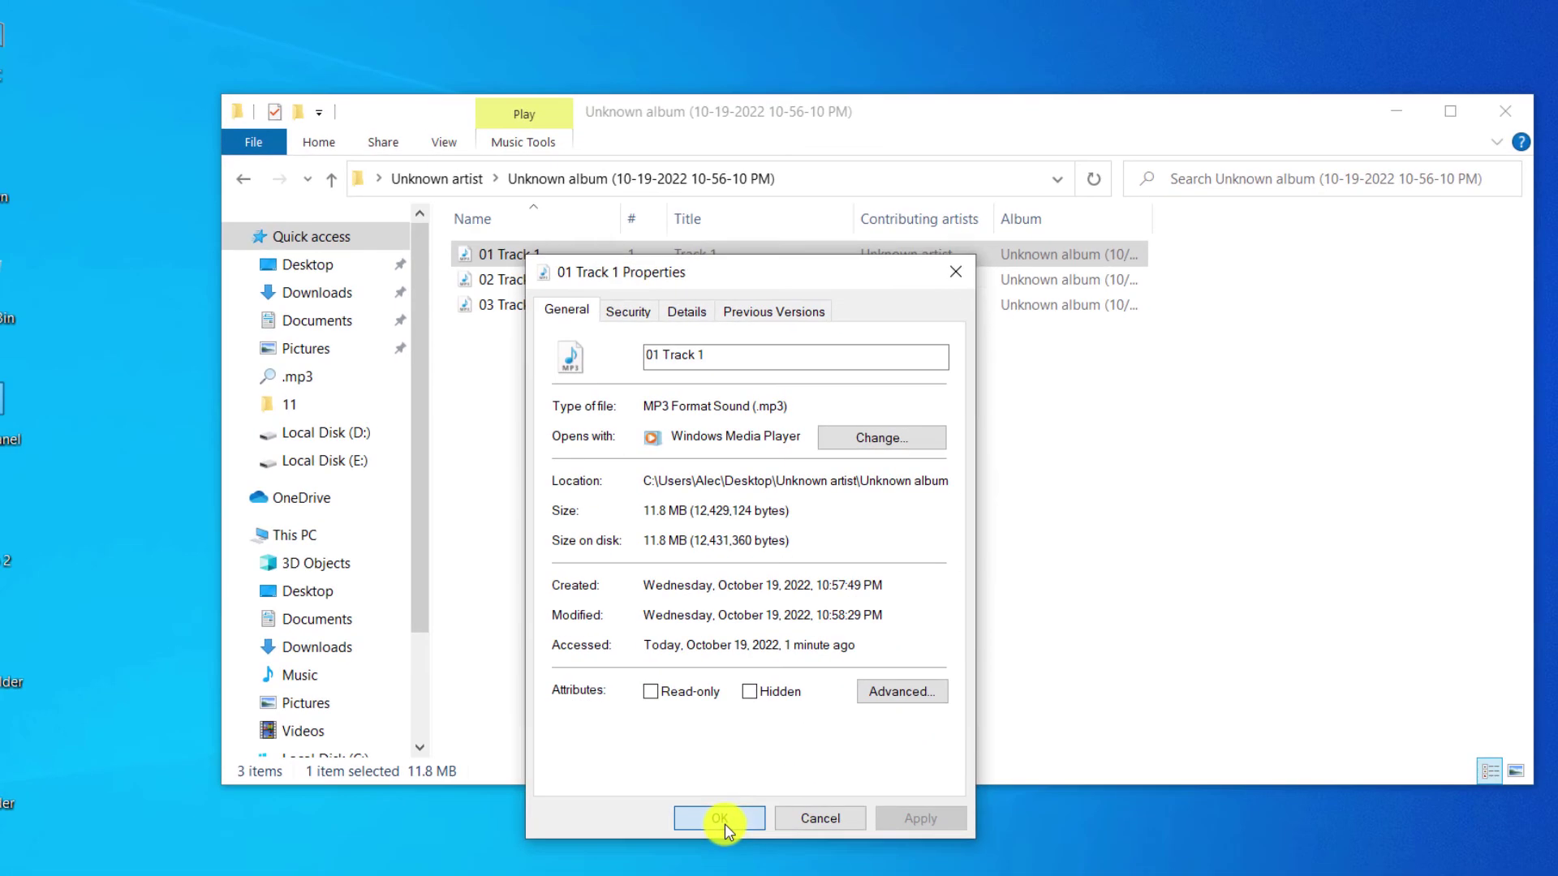
pyautogui.click(722, 825)
pyautogui.click(1505, 112)
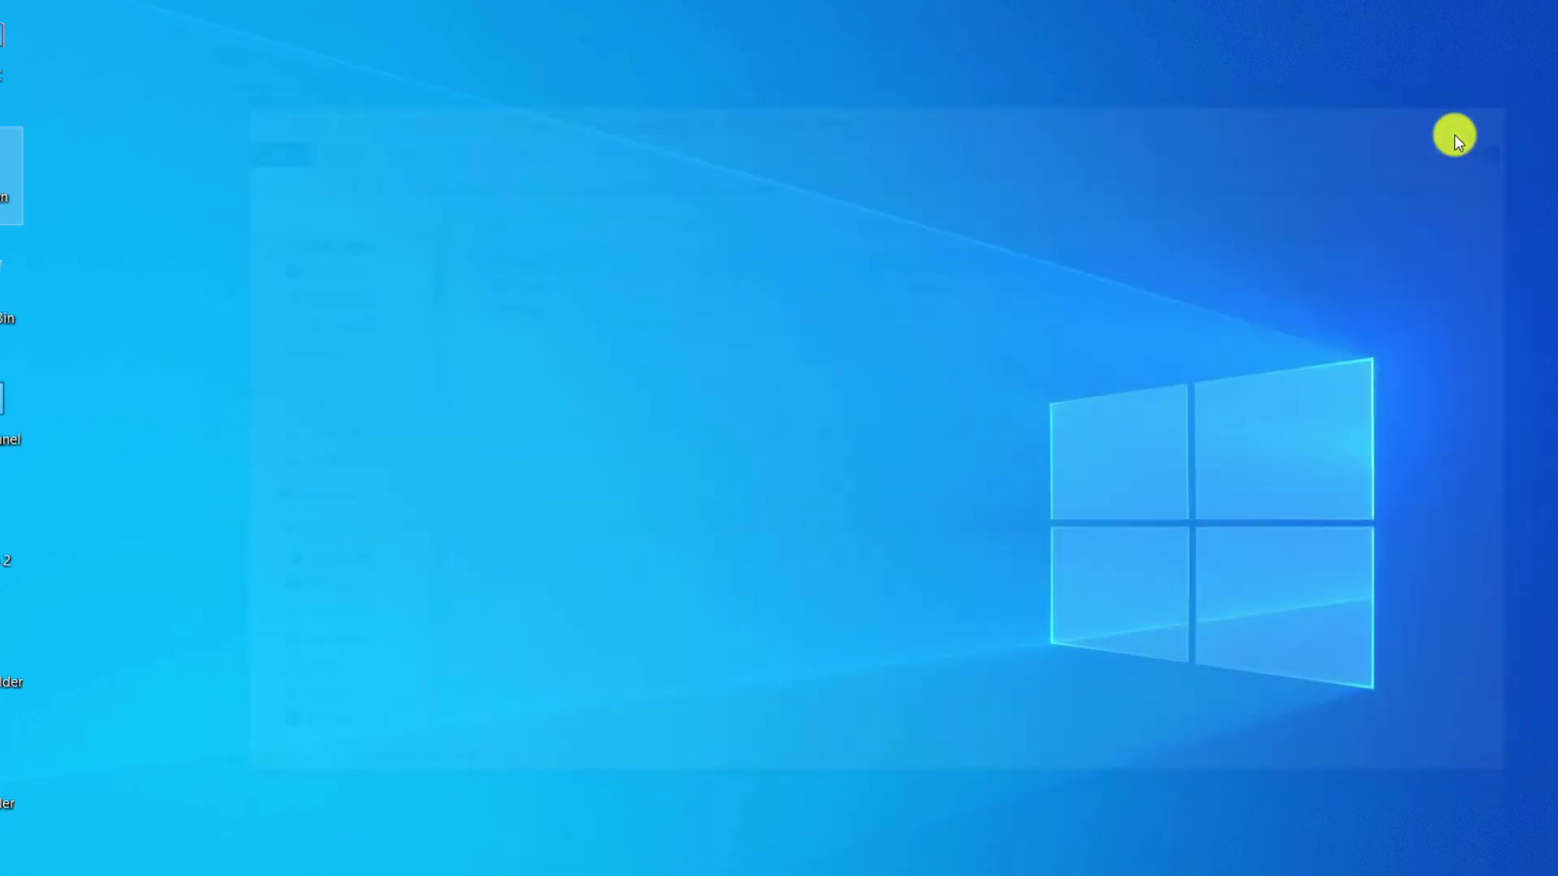